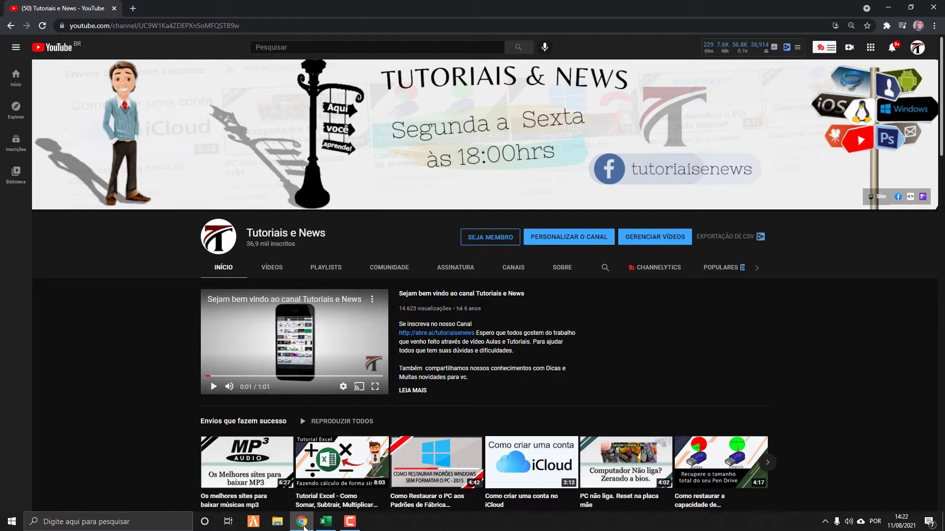
- Open the channel's playlists and browse the videos in the "OFFICE - Word, Excel, PowerPoint entre outras." playlist
scroll(303, 526, "down", 1)
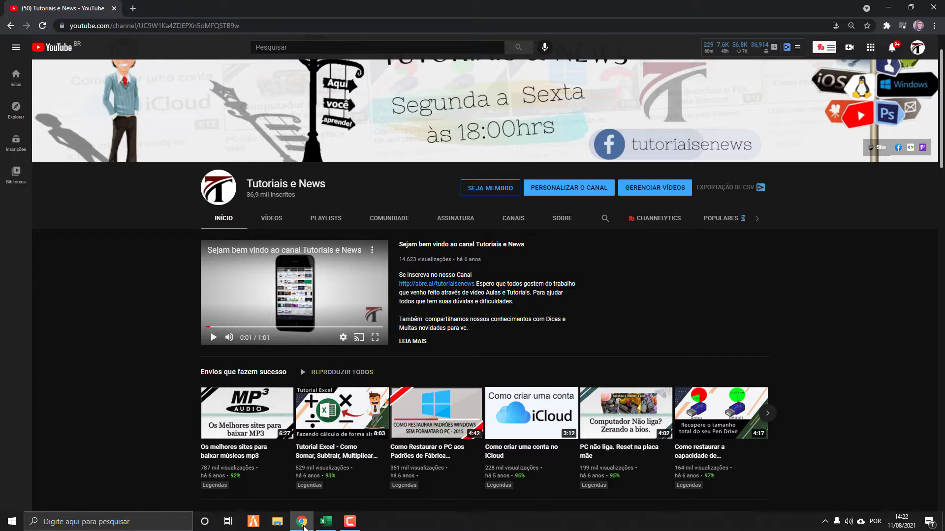
left_click(326, 218)
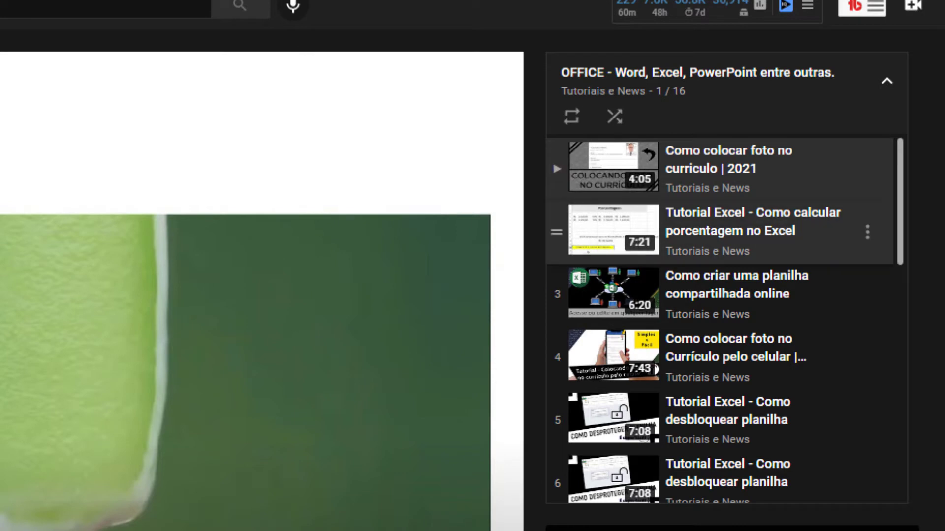
scroll(718, 345, "down", 4)
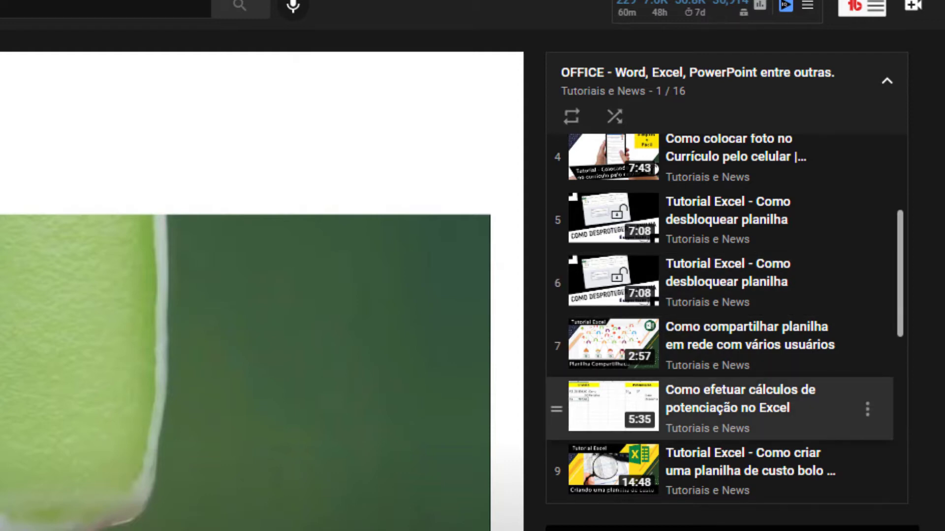
scroll(718, 393, "down", 2)
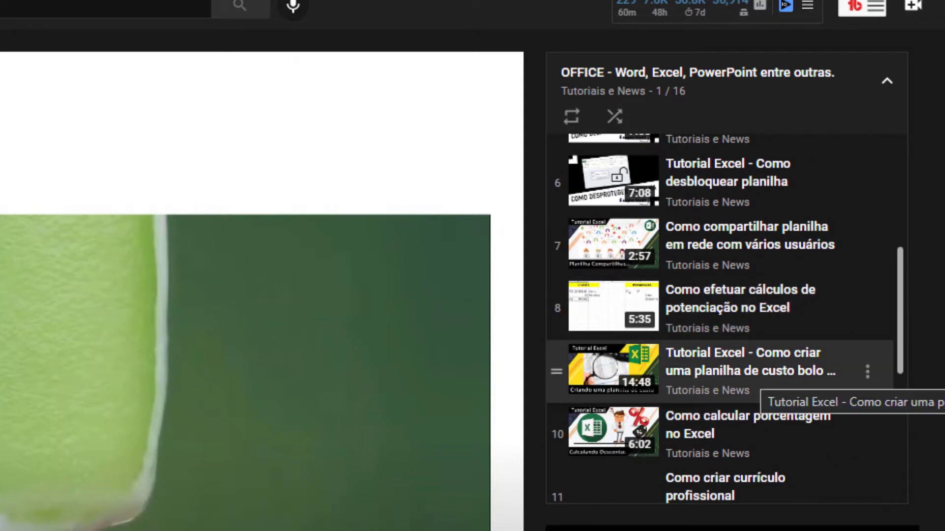
scroll(767, 418, "down", 2)
scroll(767, 423, "down", 4)
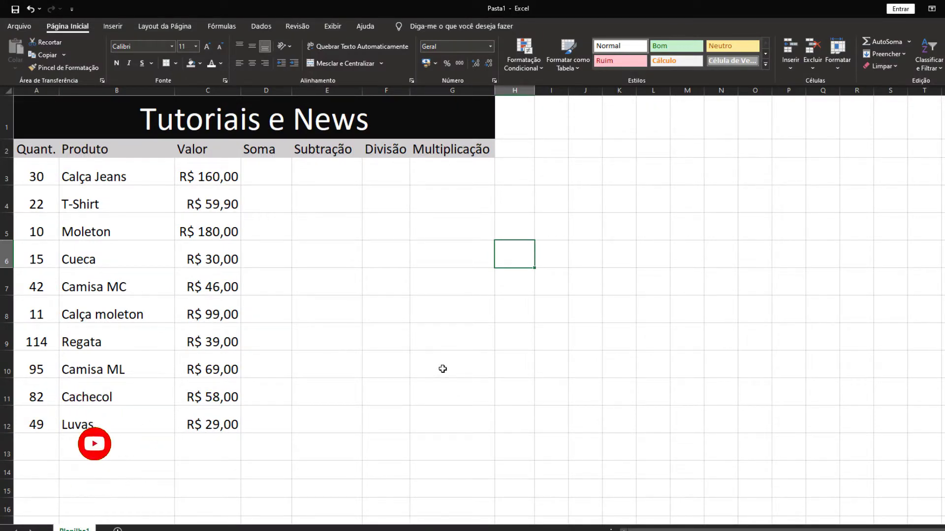
left_click(259, 175)
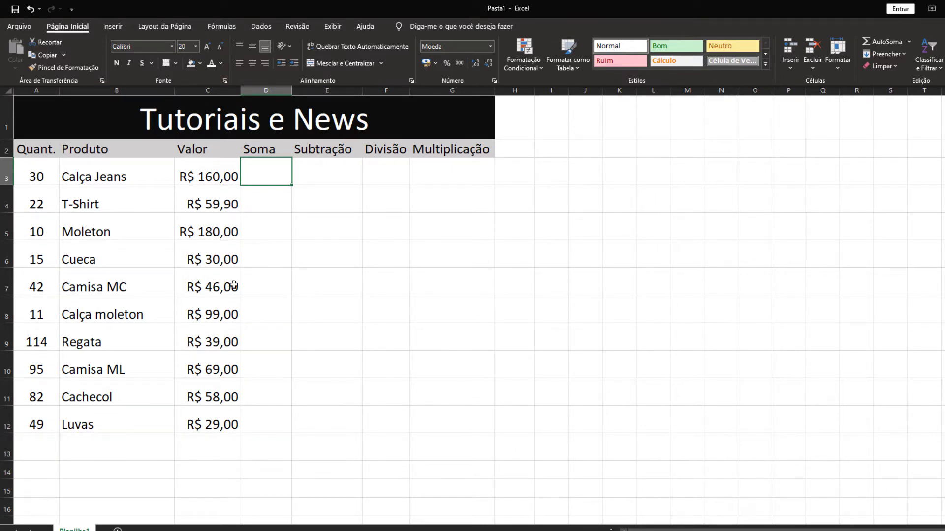
left_click(33, 175)
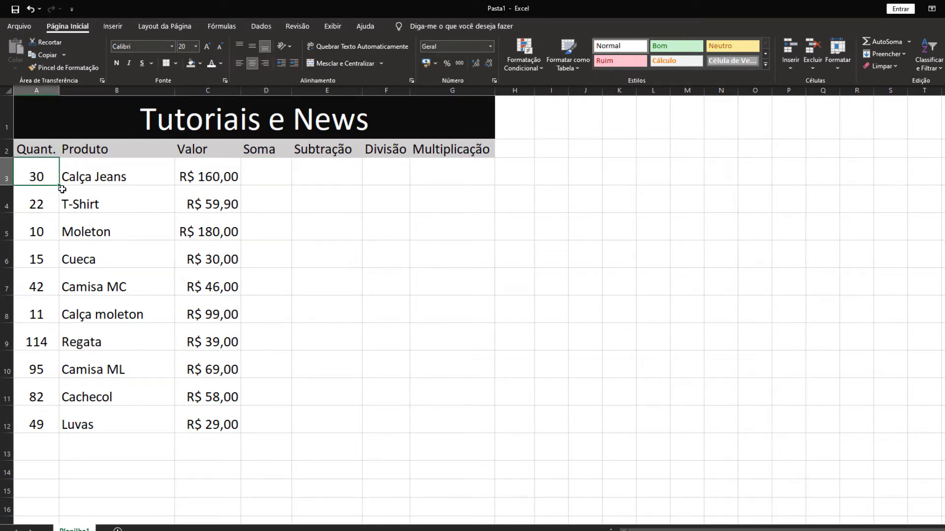
left_click(195, 174)
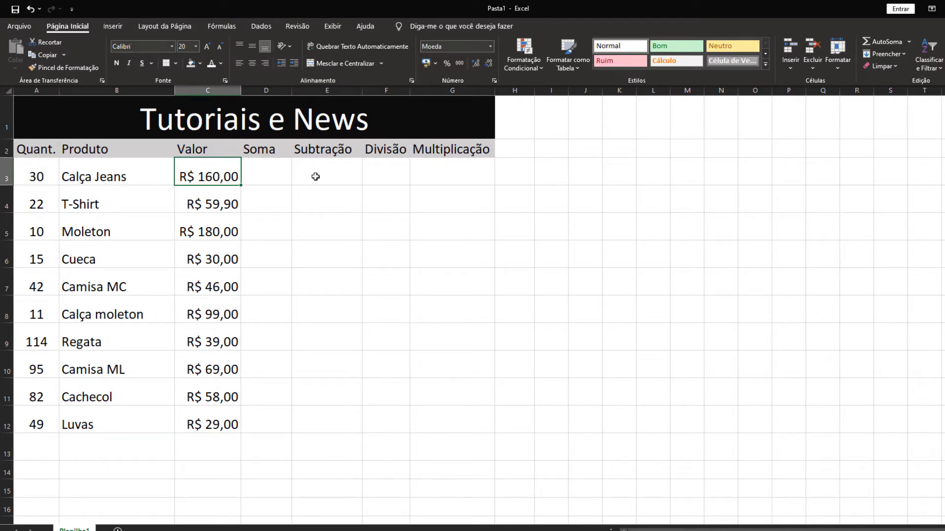
- Insert the Média function in the Soma cell D3 and complete it as =MÉDIA(C3+A3)
left_click(284, 173)
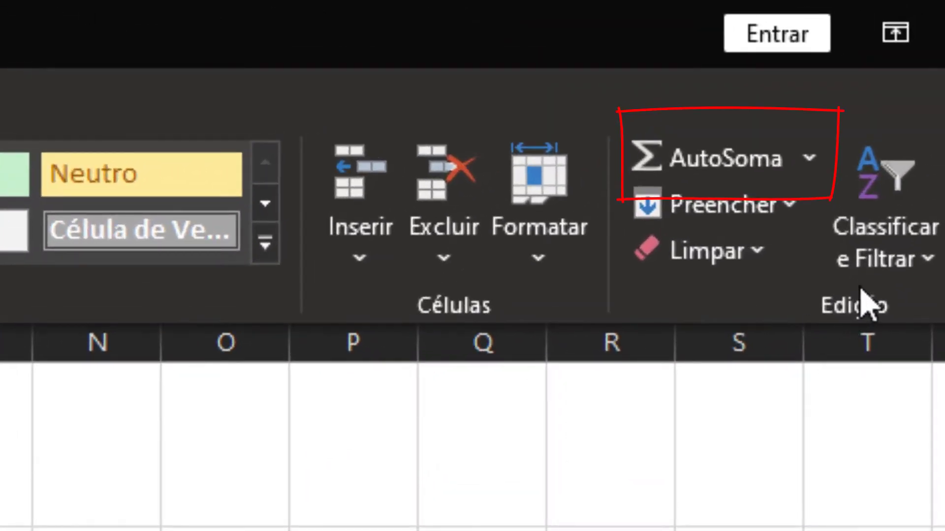
left_click(808, 159)
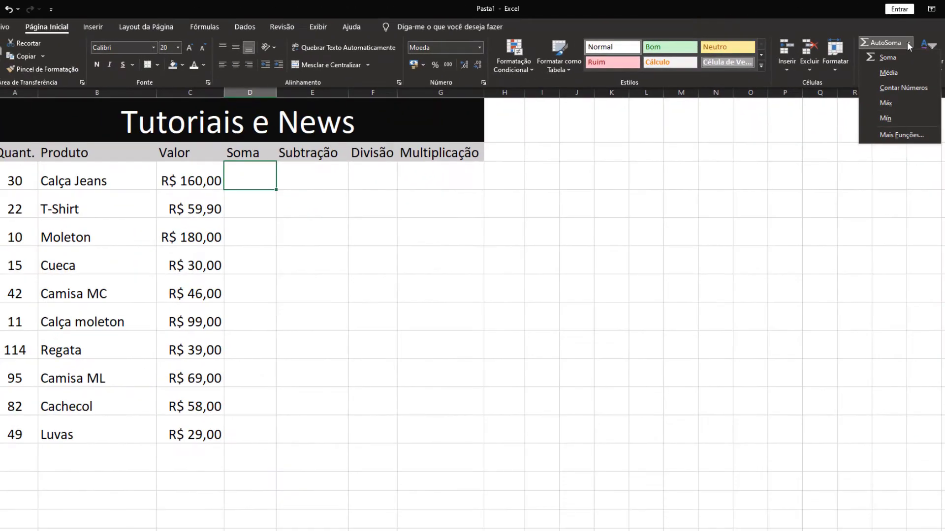
left_click(900, 71)
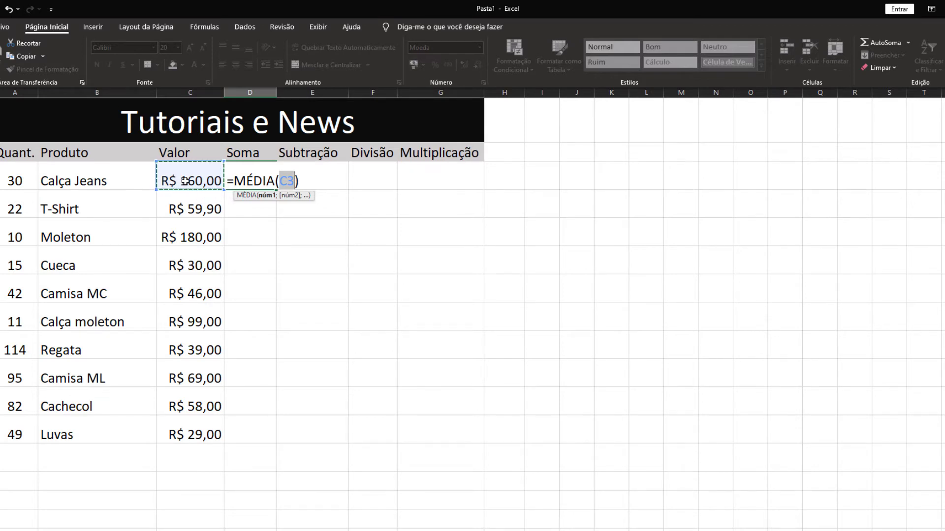
left_click(185, 211)
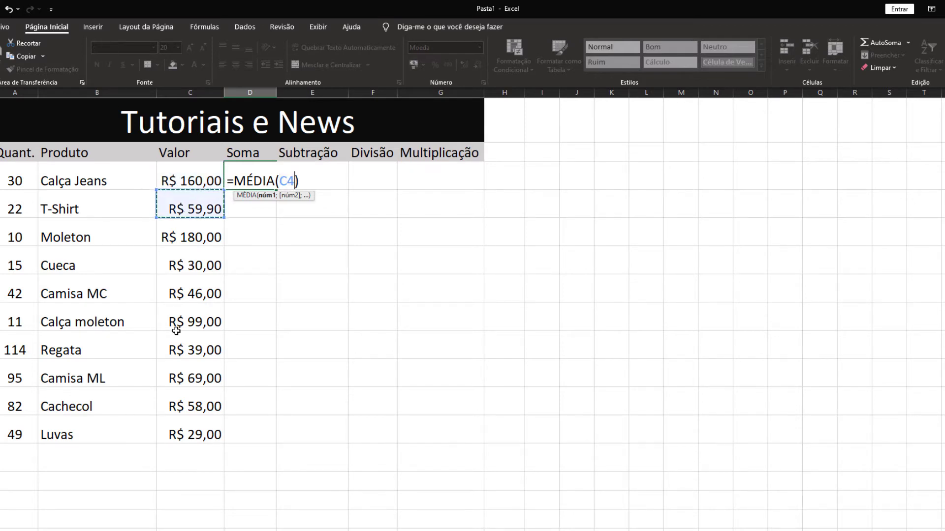
left_click(11, 178)
left_click(548, 211)
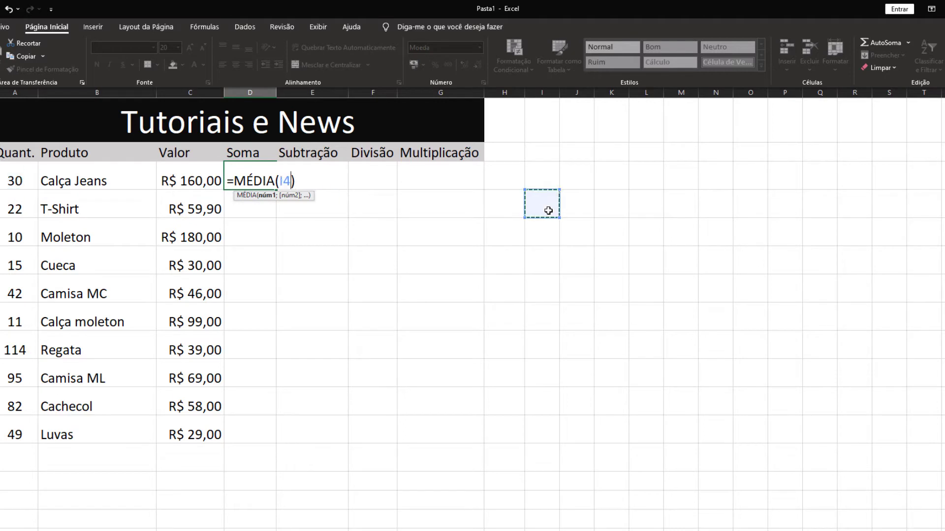
left_click(204, 183)
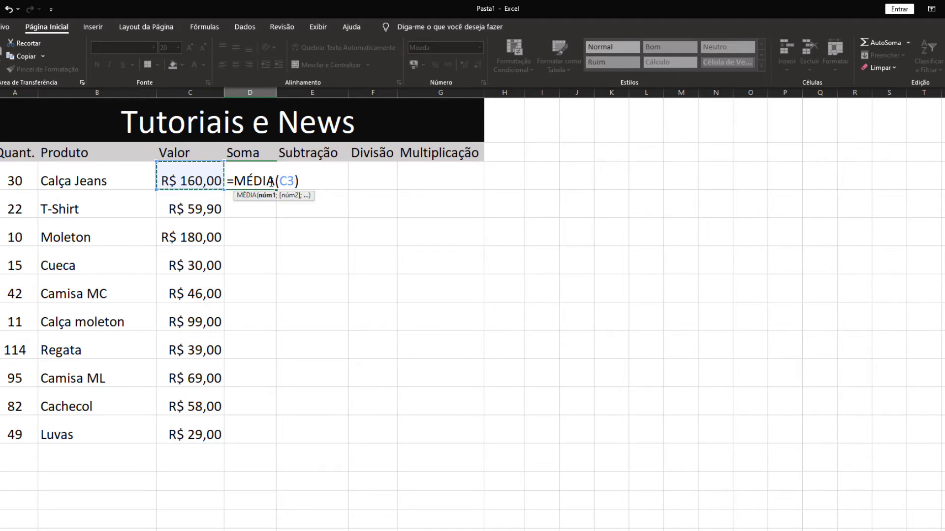
type("+")
left_click(11, 181)
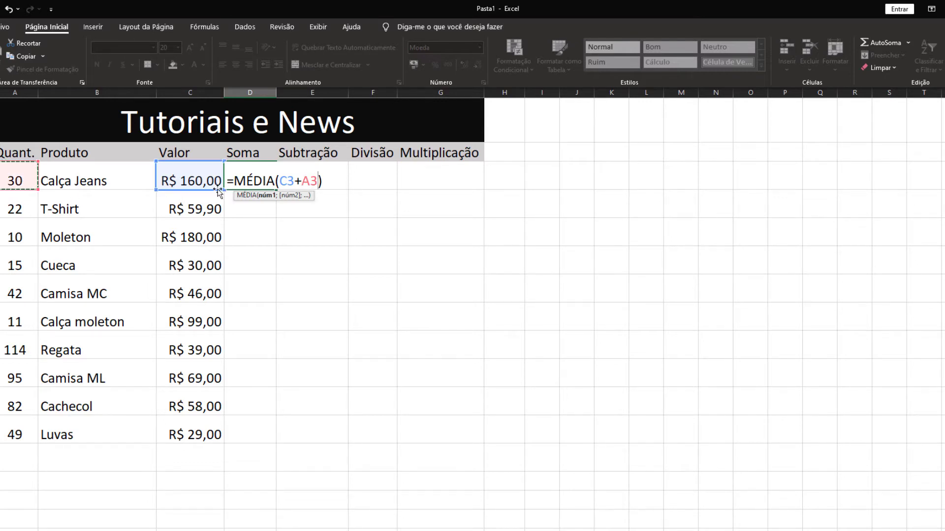
key("Return")
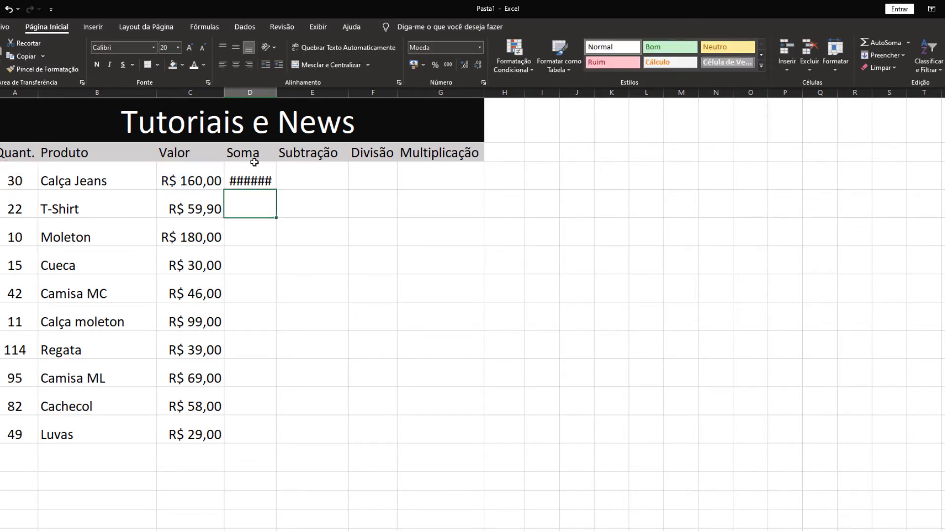
- Autofit the width of the Soma column and clear the Quant. header in cell A2
double_click(276, 94)
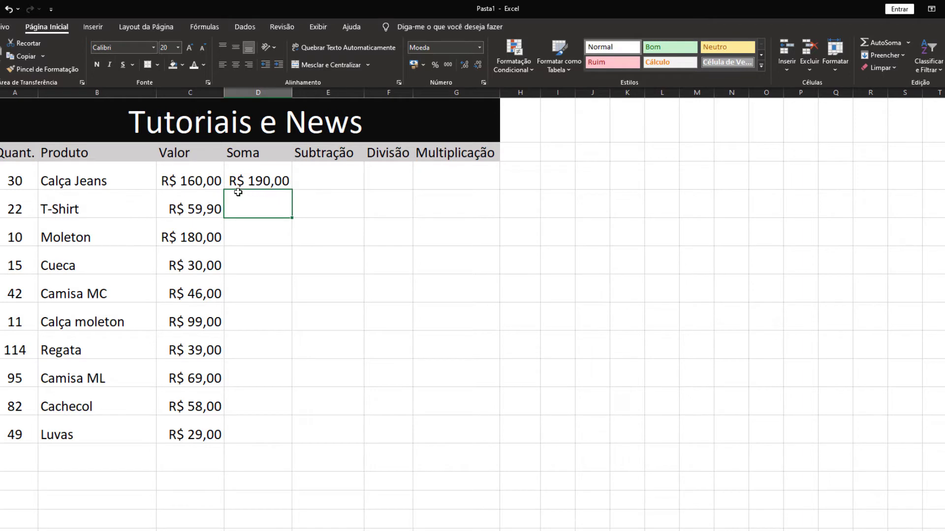
left_click(9, 154)
key("Delete")
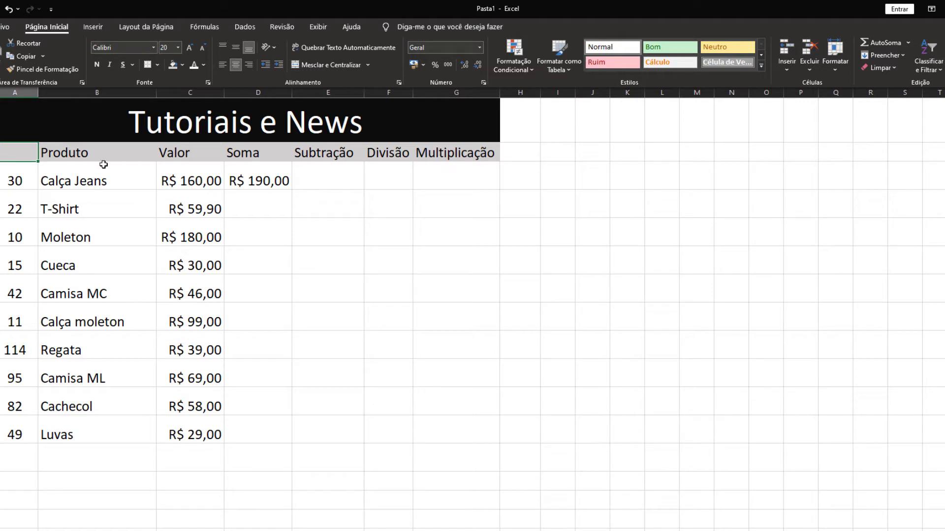
- Change the formula in D3 to =MÉDIA(C3+A9), using the Regata quantity as the second term
left_click(269, 186)
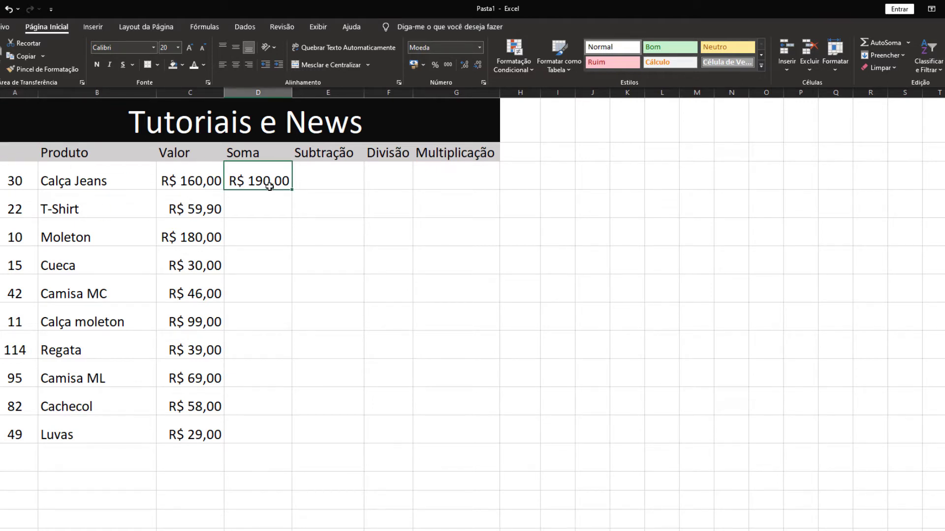
double_click(270, 182)
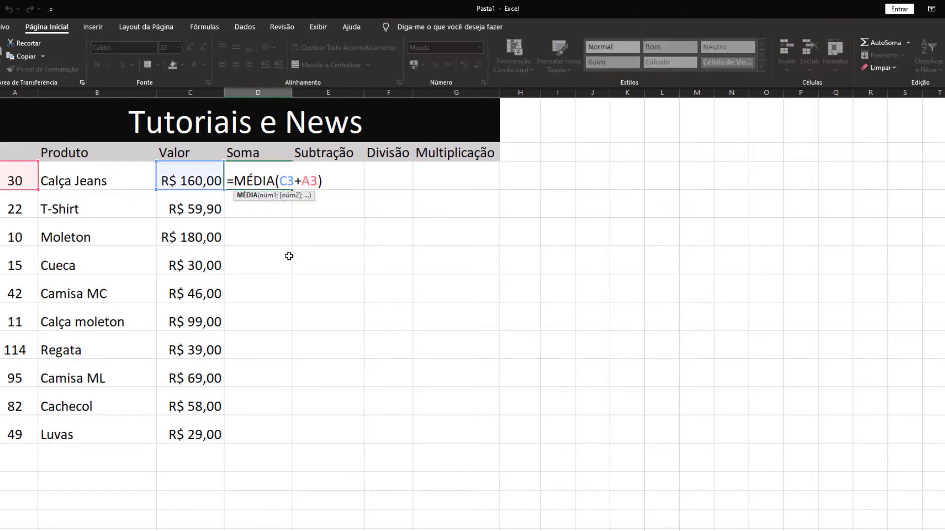
key("Return")
left_click(281, 181)
double_click(264, 179)
left_click_drag(306, 181, 318, 182)
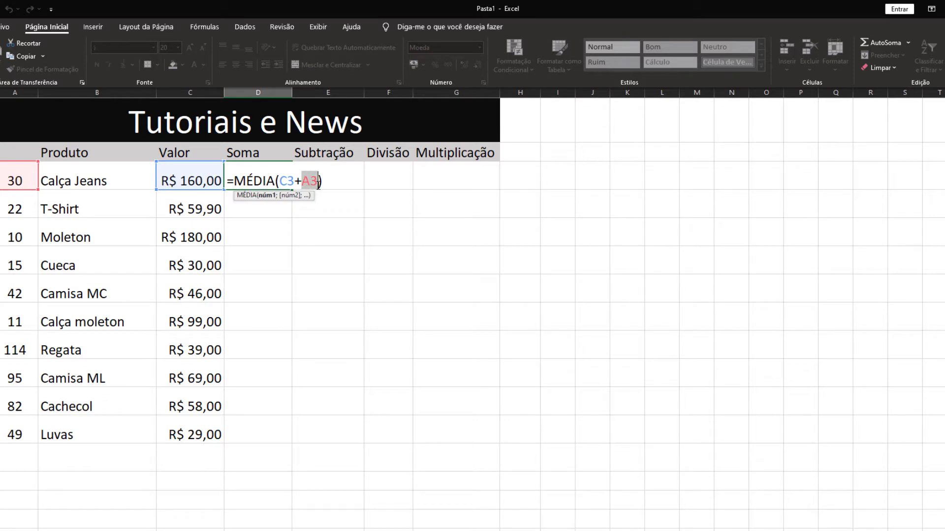
key("BackSpace")
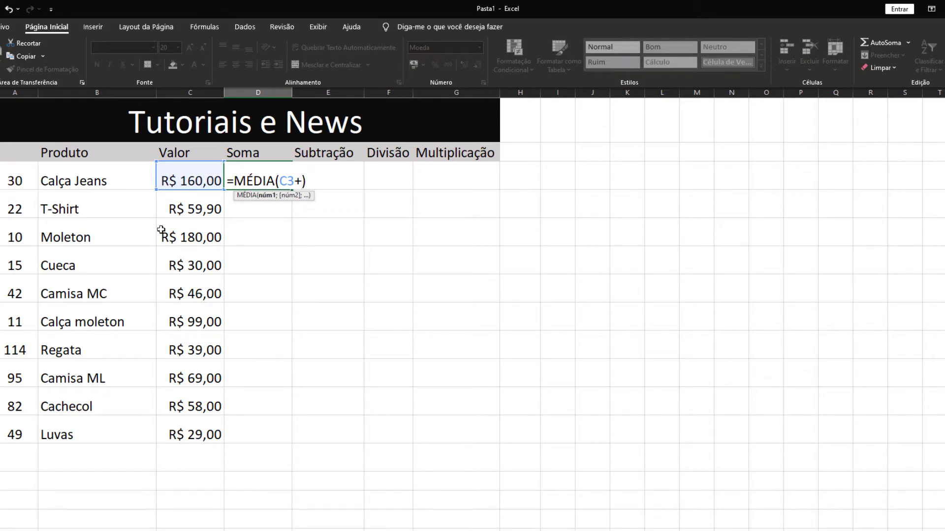
left_click(13, 347)
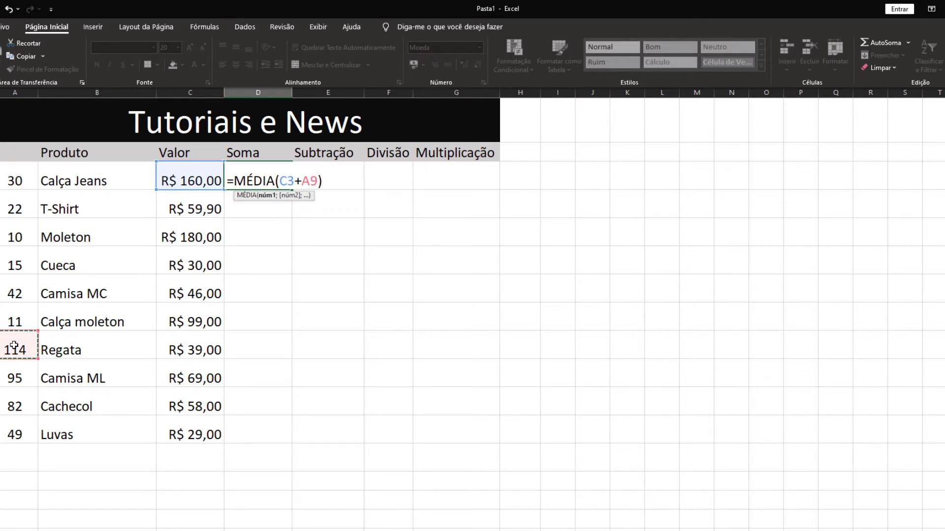
key("Return")
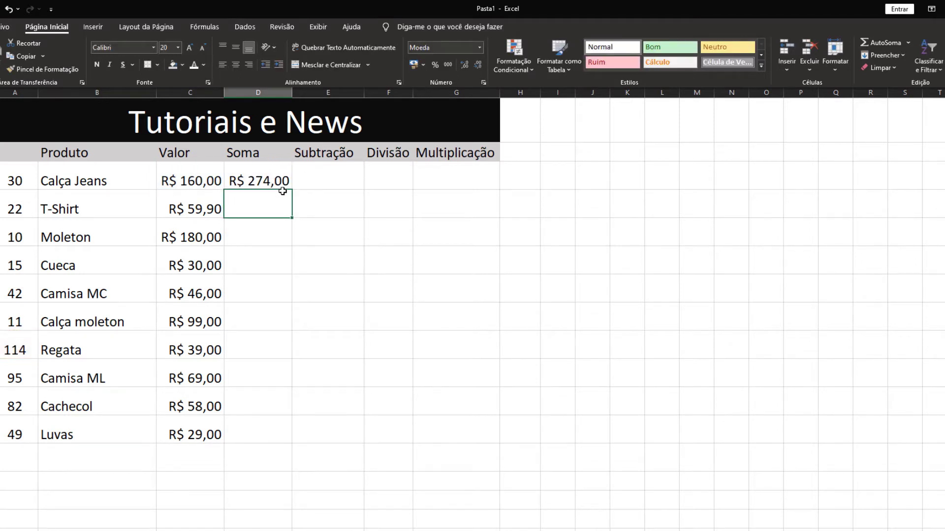
- Replace the A9 reference in the D3 formula with the Calça Jeans quantity in A3
left_click(273, 170)
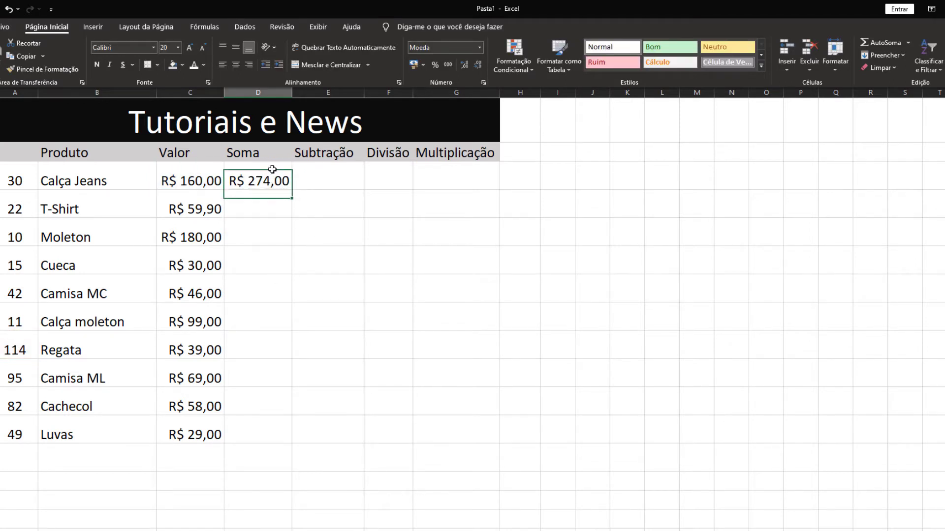
double_click(272, 169)
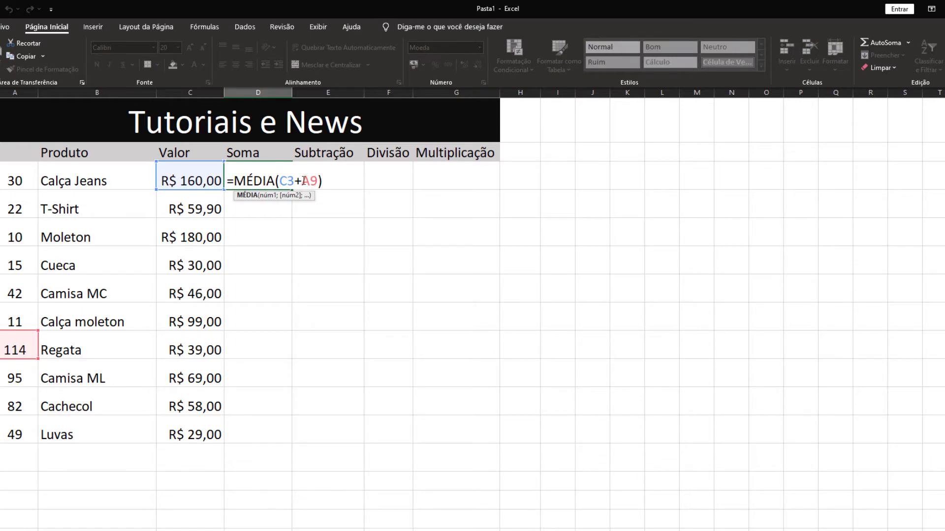
double_click(304, 180)
key("BackSpace")
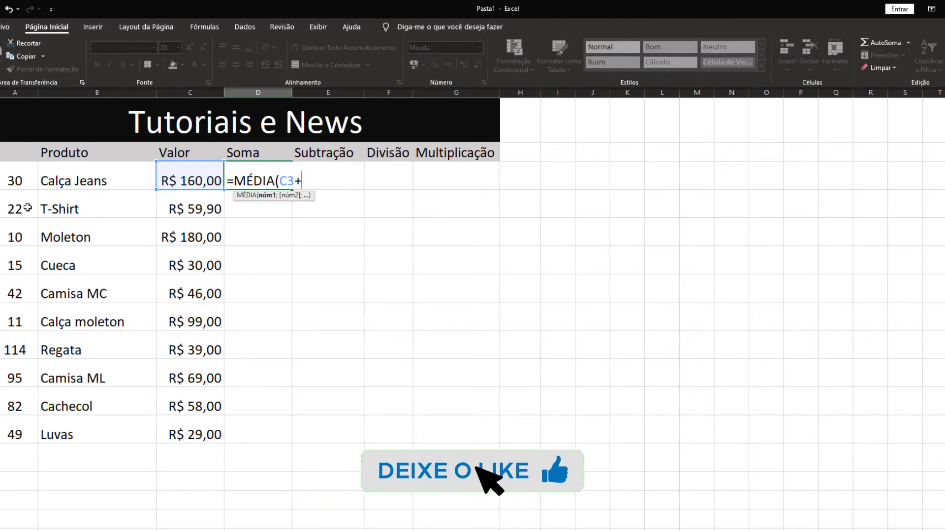
left_click(22, 175)
key("Return")
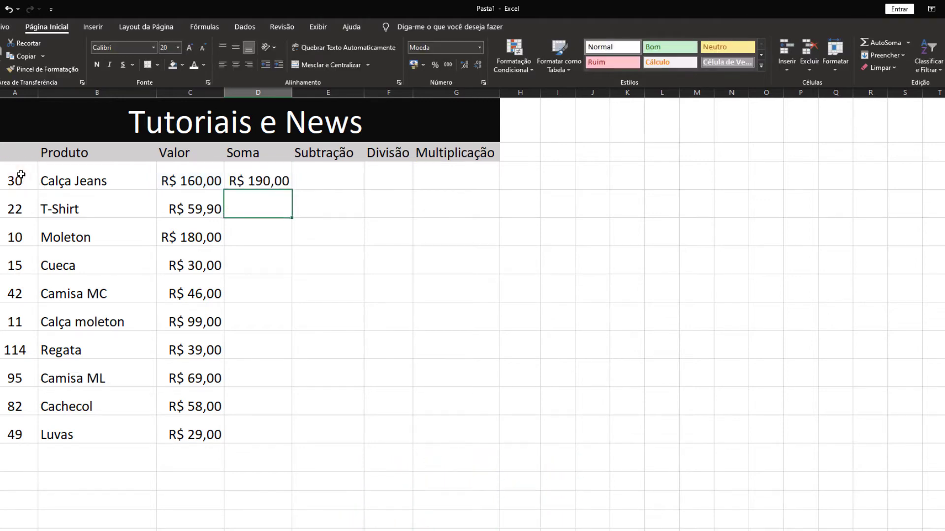
- Clear cell D3 and enter the plain addition formula =C3+A3 for Calça Jeans
left_click(258, 184)
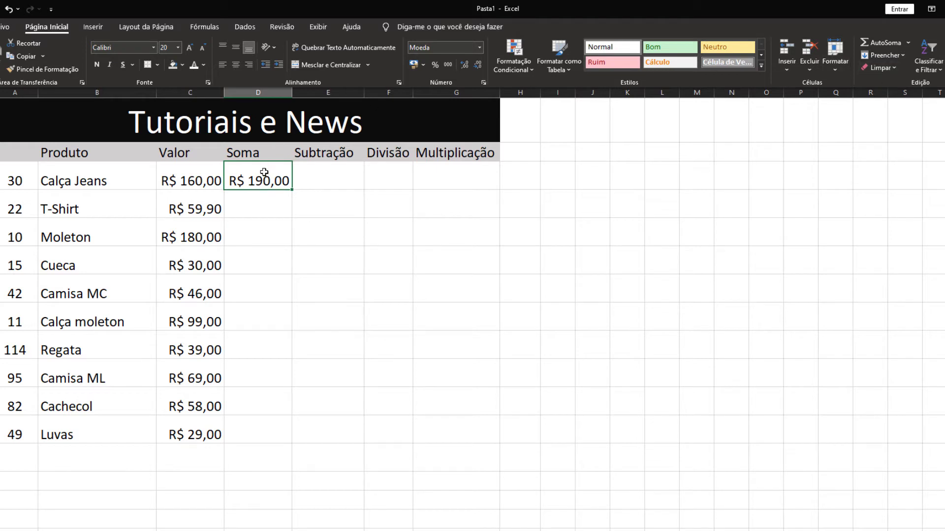
key("Delete")
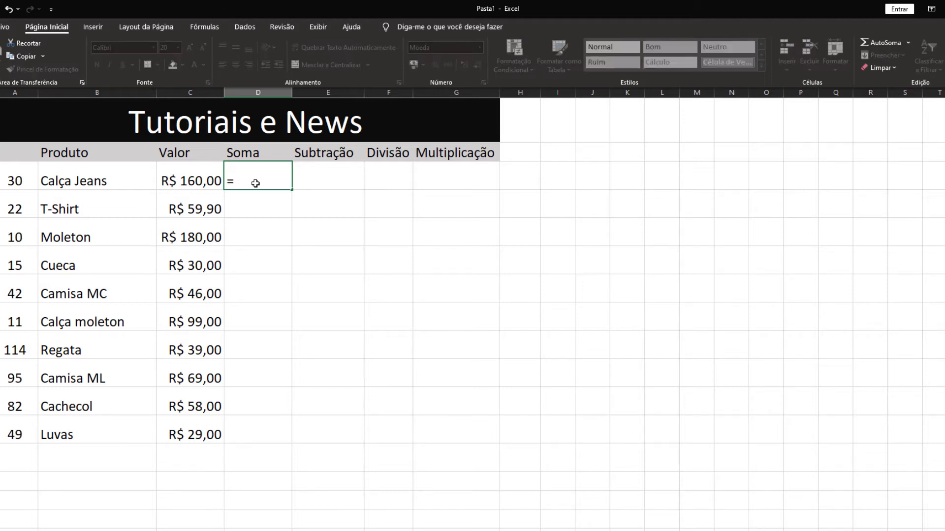
left_click(189, 183)
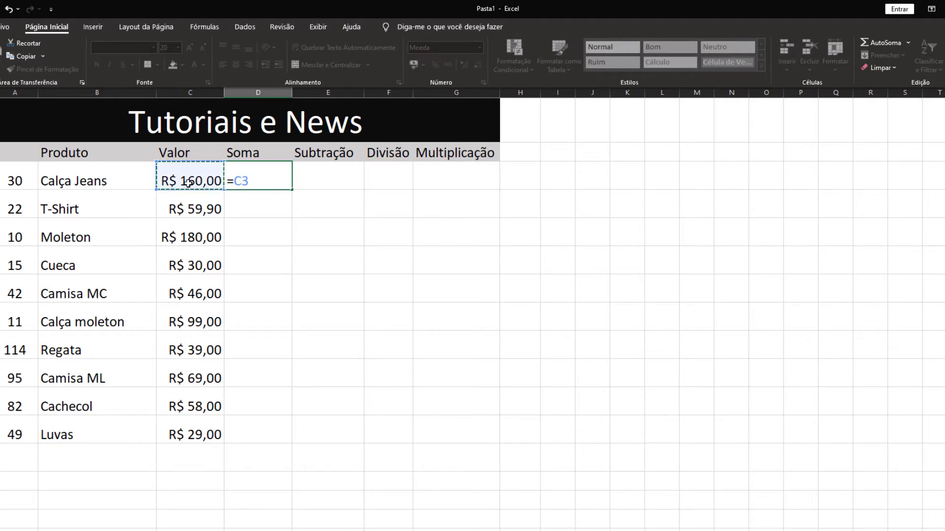
type("+")
left_click(10, 181)
key("Return")
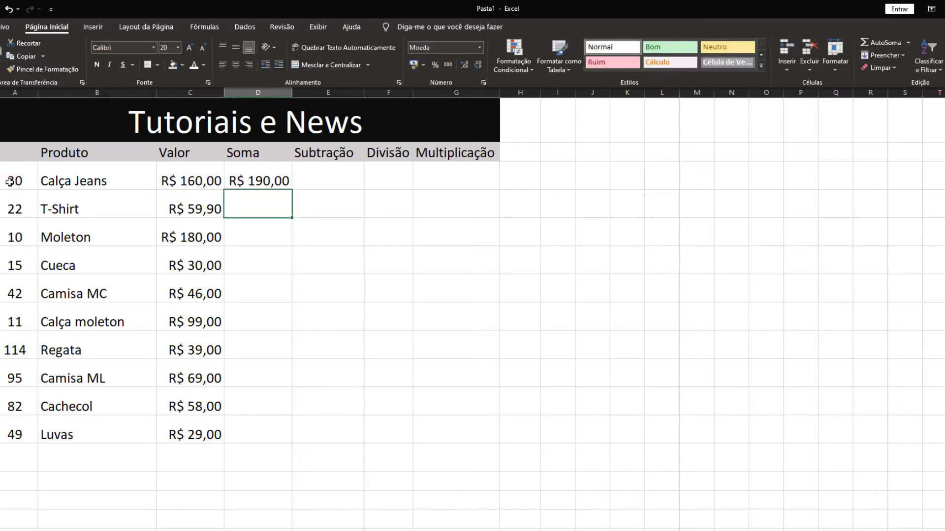
- Rewrite the Calça Jeans formula in D3 as =MÉDIA(C3+A3), picking MÉDIA from the function suggestions
left_click(275, 181)
double_click(274, 181)
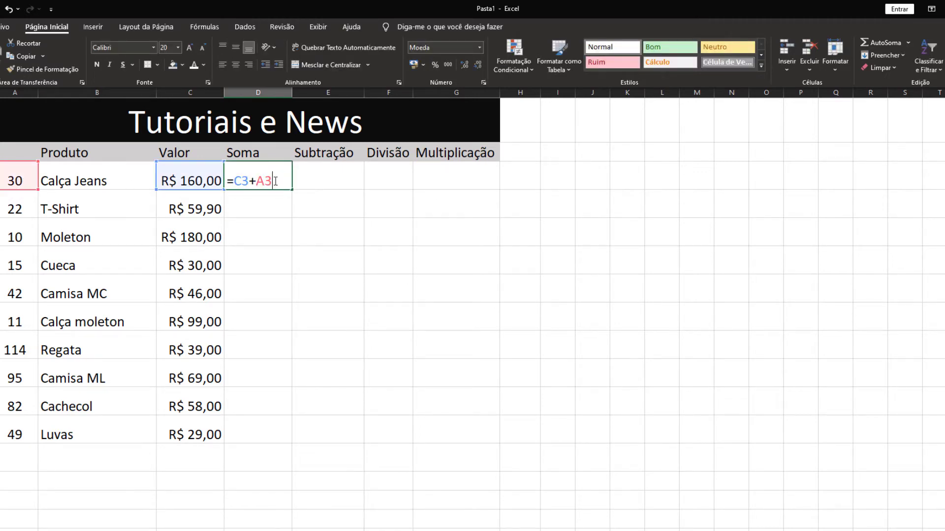
left_click_drag(284, 185, 237, 182)
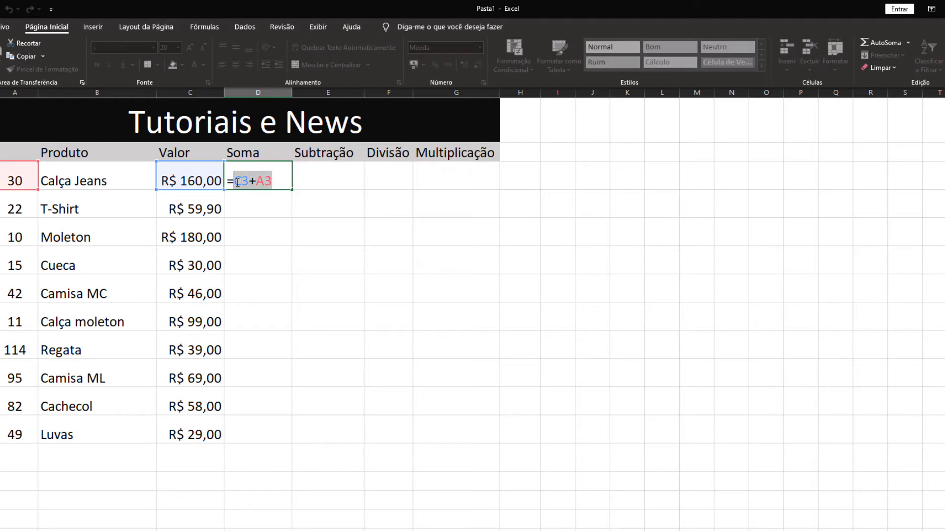
type("médi")
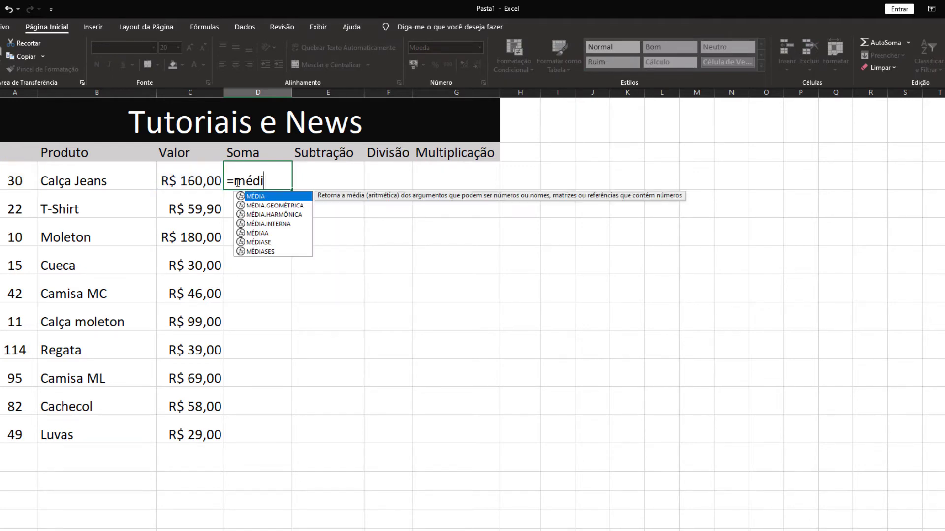
double_click(266, 196)
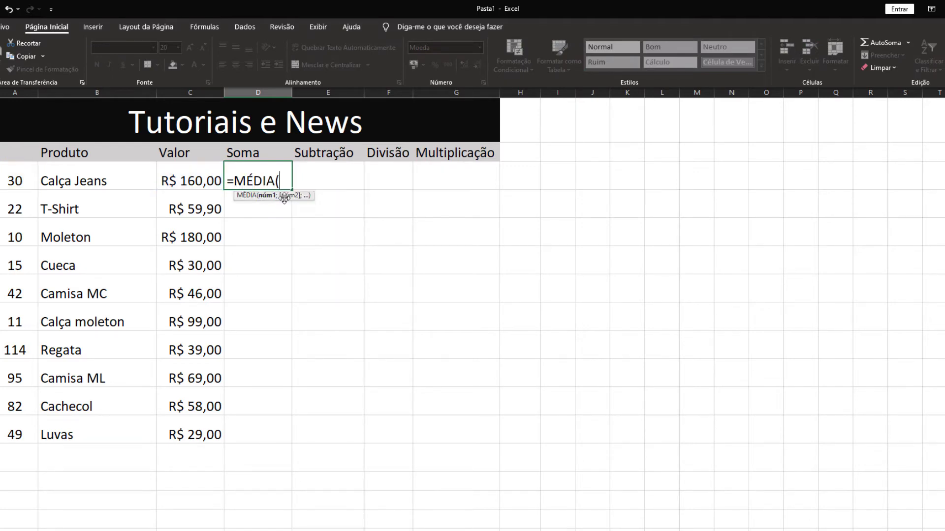
left_click(198, 181)
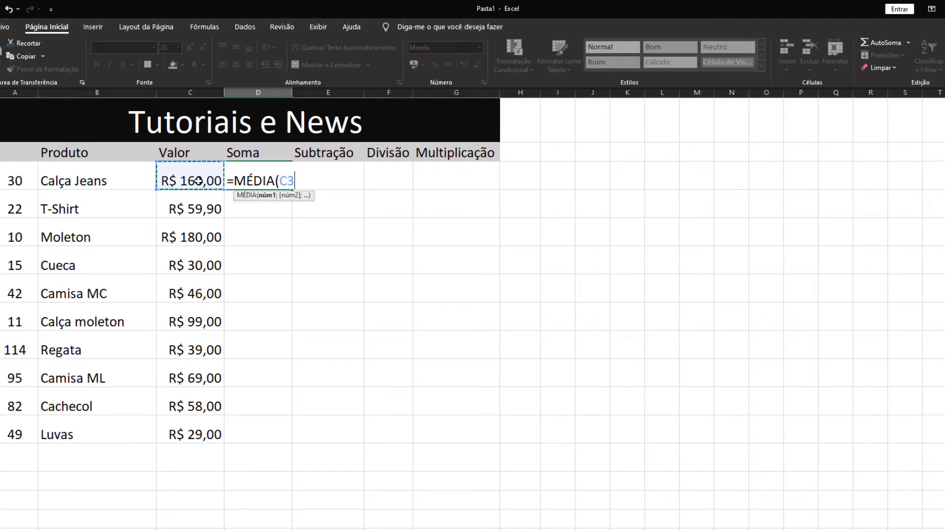
type("+")
left_click(7, 177)
key("Return")
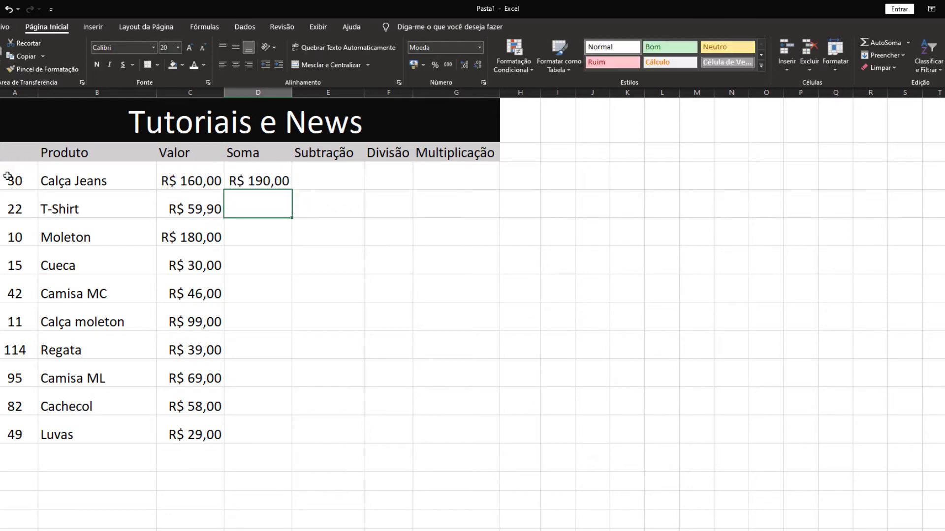
- Clear cell D3 and insert the AutoSum average function there, with the argument C3+A3
left_click(267, 169)
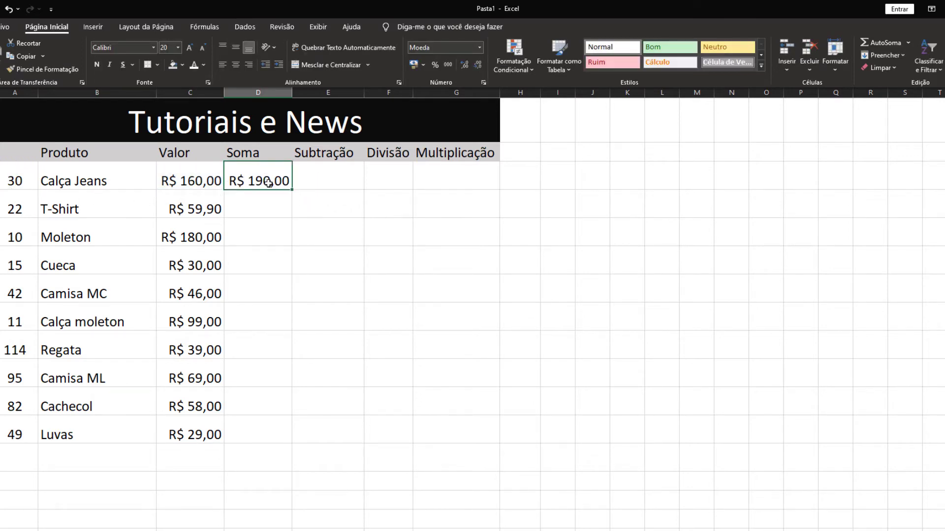
key("Delete")
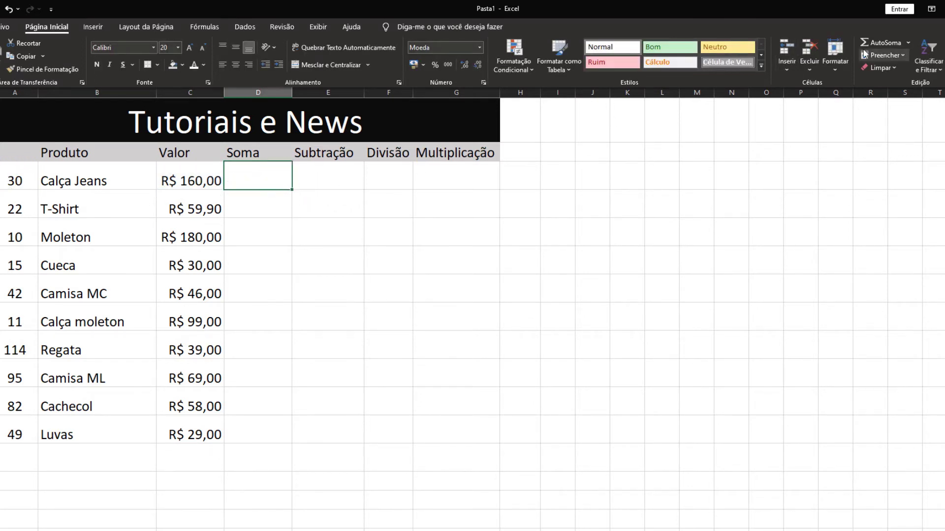
left_click(909, 43)
left_click(886, 86)
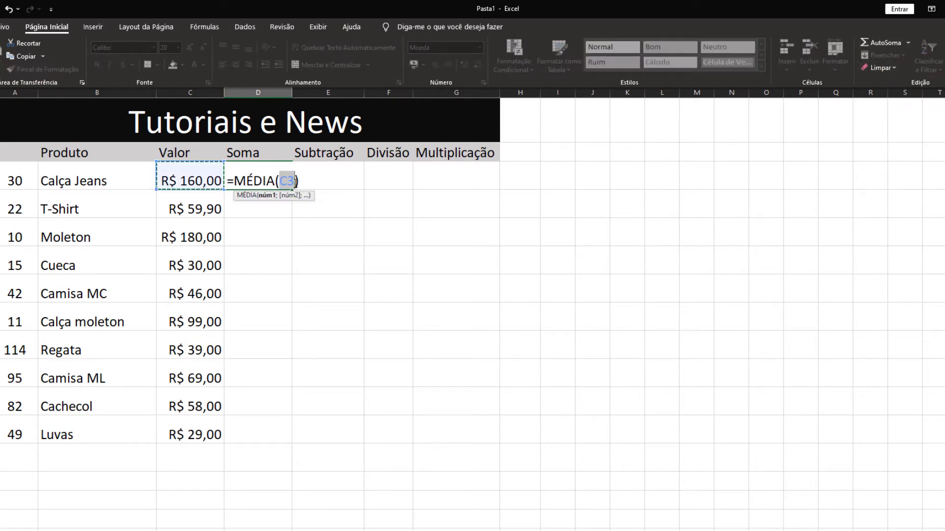
type("+")
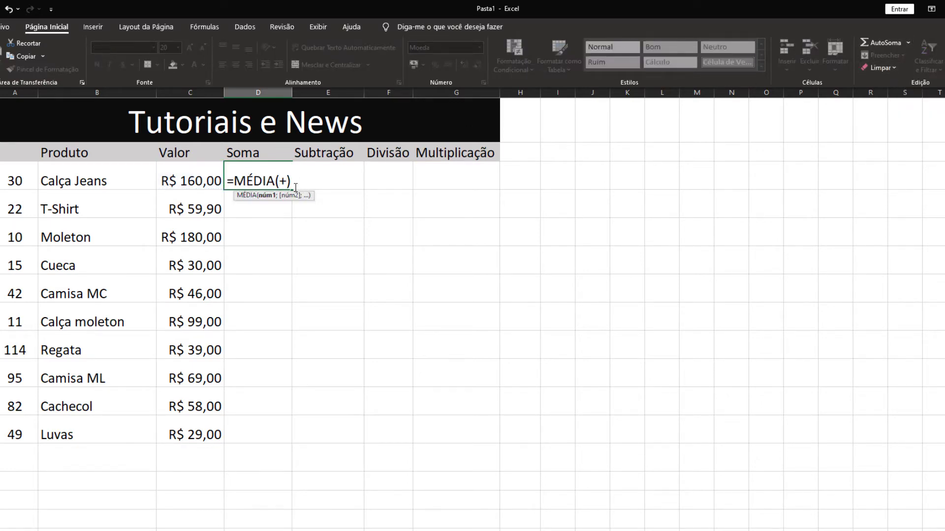
key("BackSpace")
left_click(192, 184)
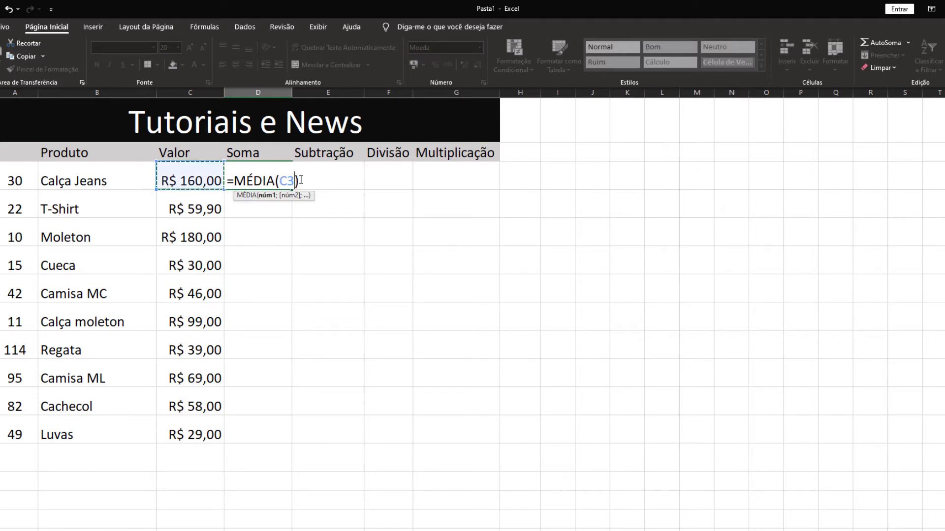
type("+")
left_click(4, 178)
key("Return")
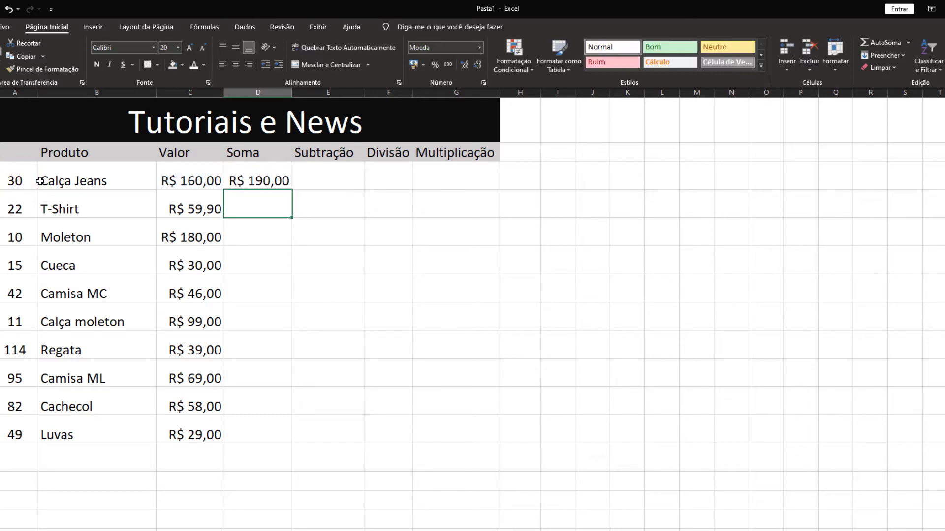
- Fill the Soma formula from D3 down through the Luvas row
left_click(246, 182)
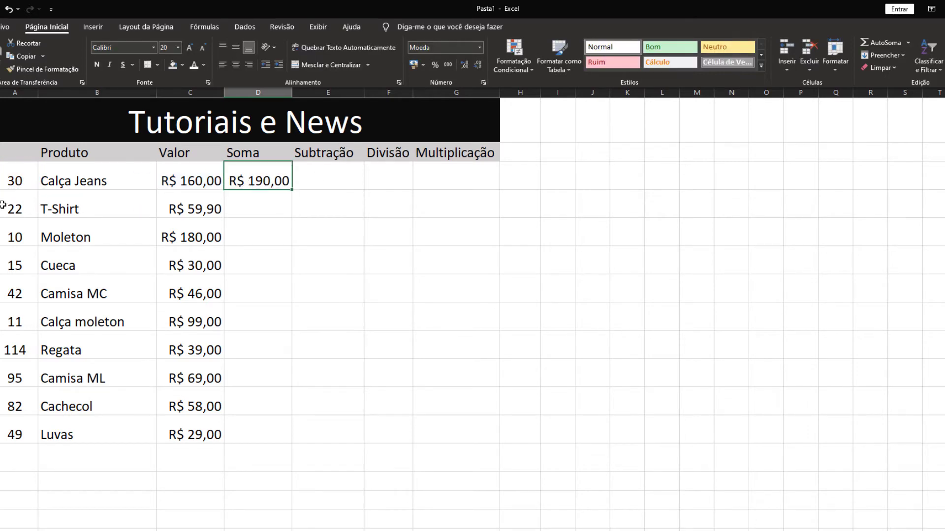
left_click(261, 207)
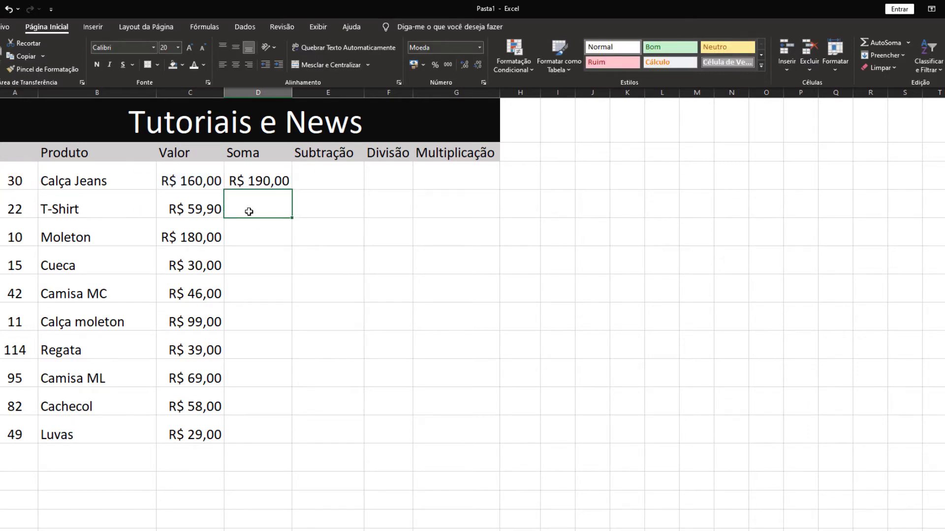
left_click(273, 180)
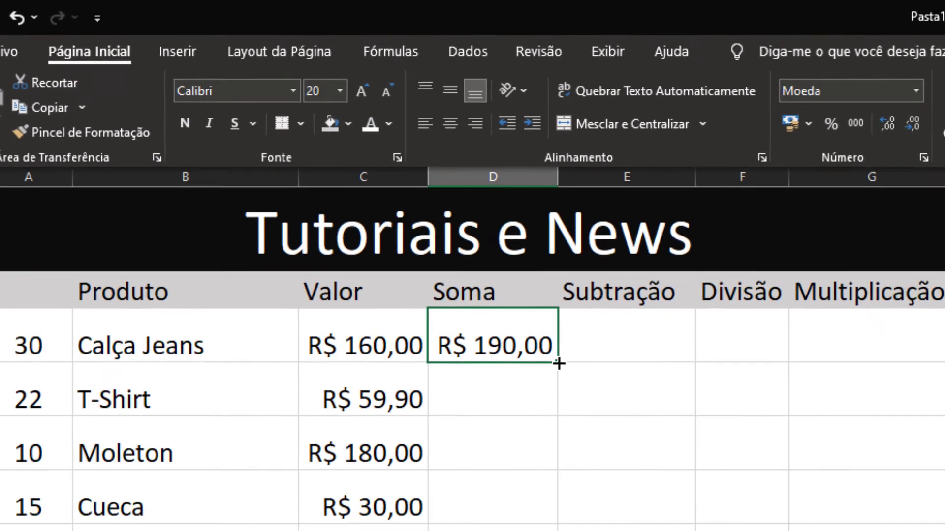
double_click(609, 396)
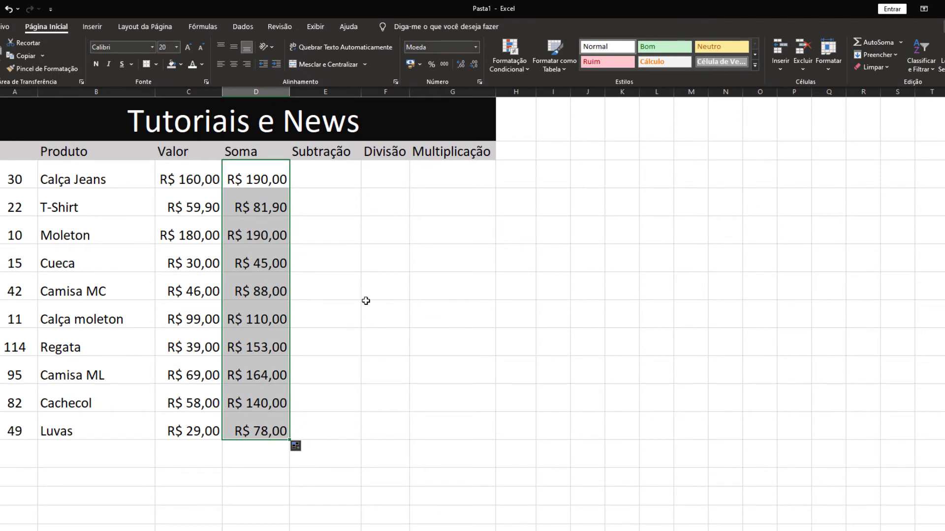
- Extend the Soma formula into the six empty rows below Luvas and clear those extra cells
scroll(365, 301, "down", 1)
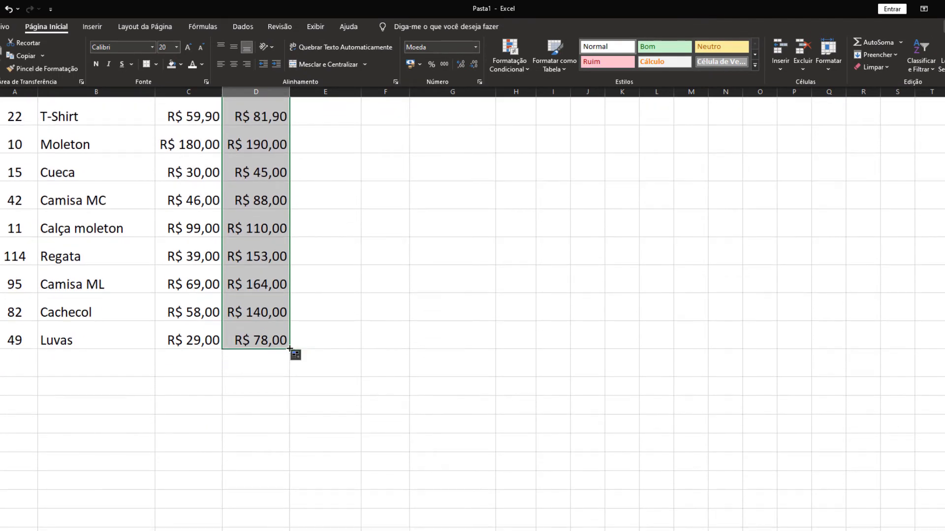
left_click_drag(289, 349, 288, 477)
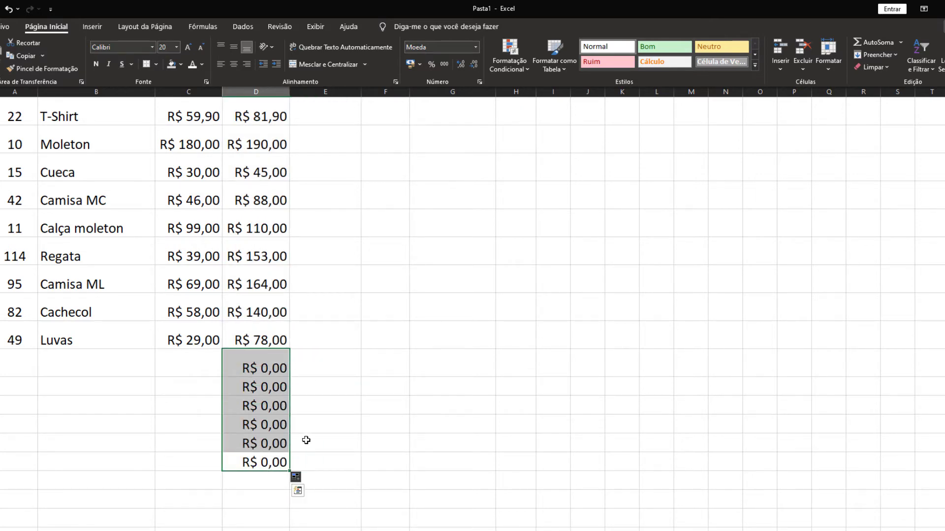
key("Delete")
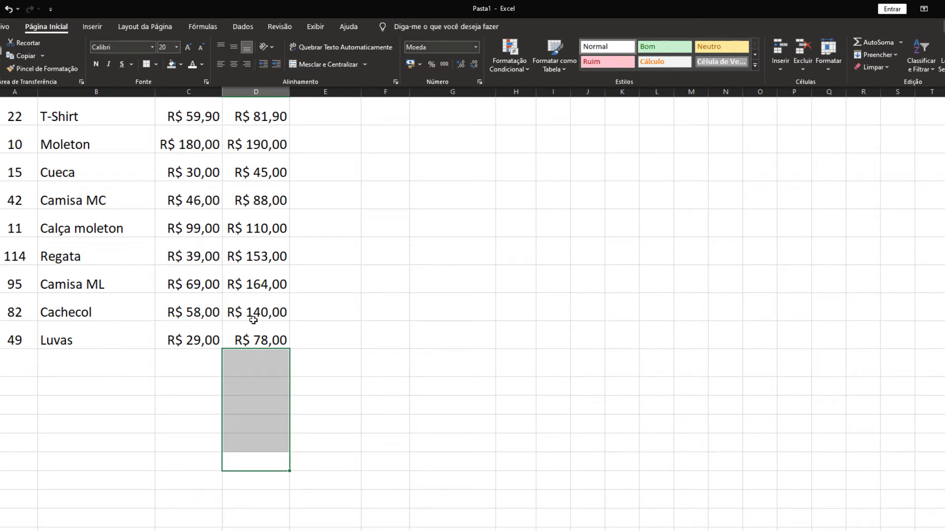
left_click(283, 377)
scroll(283, 231, "up", 1)
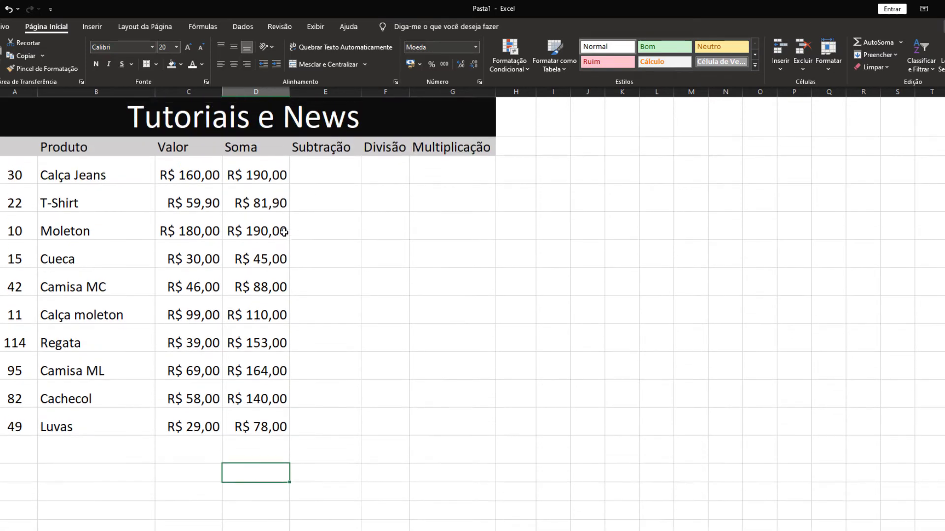
left_click_drag(258, 184, 256, 430)
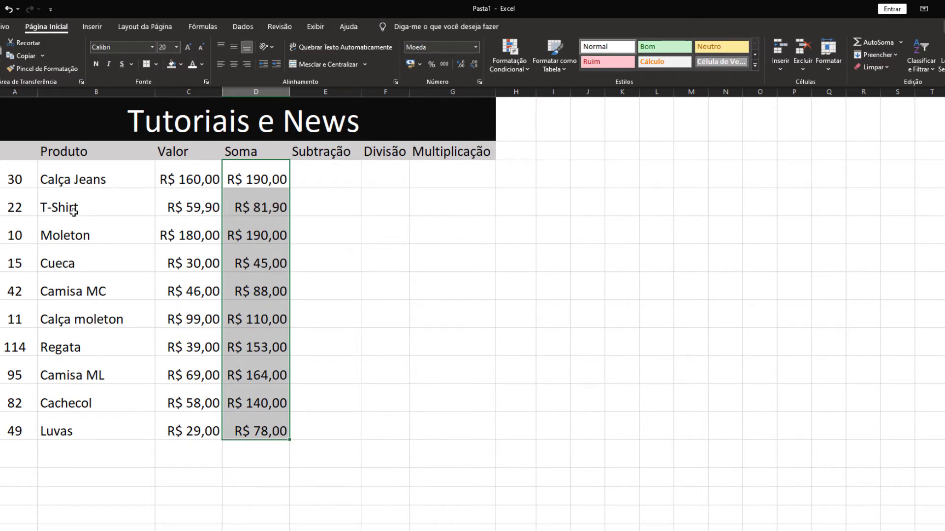
- Insert the AutoSum average function in Subtração cell E3 and replace its range to make =MÉDIA(C3-A3)
left_click(319, 177)
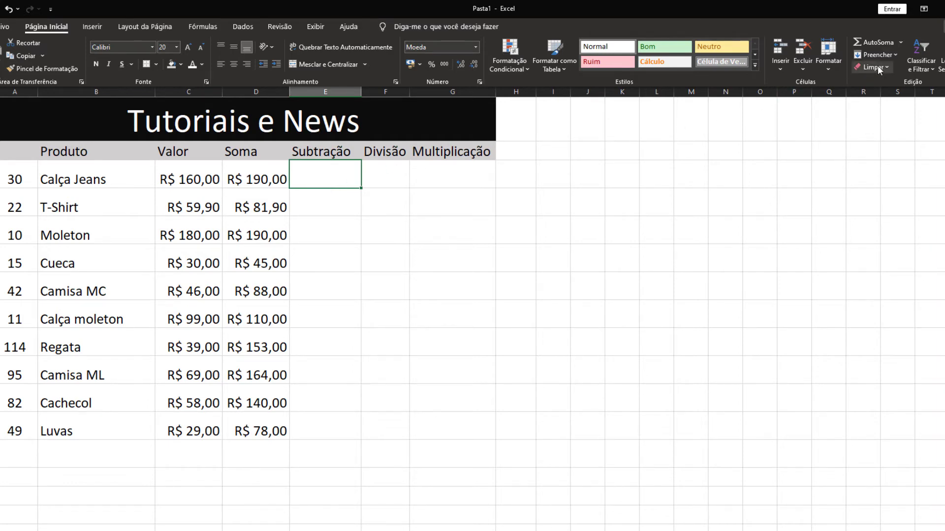
left_click(901, 42)
left_click(884, 77)
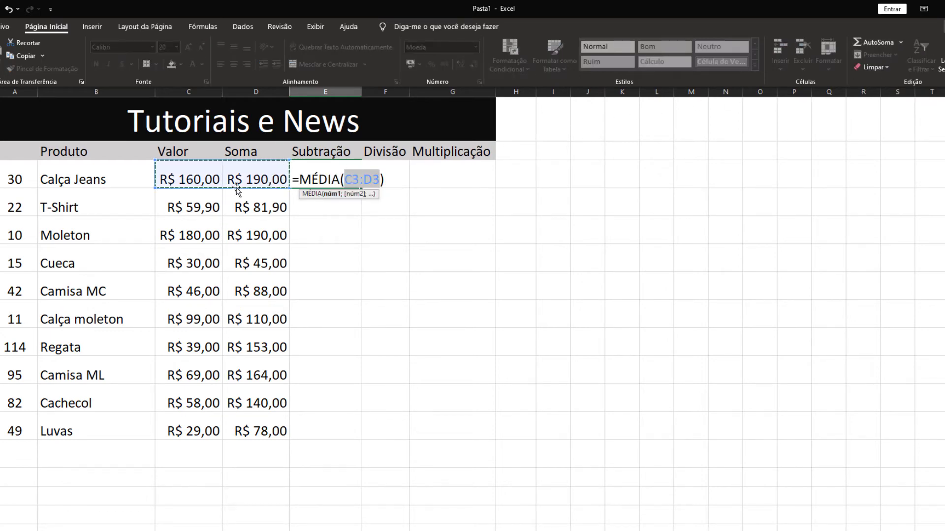
left_click(360, 178)
left_click_drag(360, 178, 378, 180)
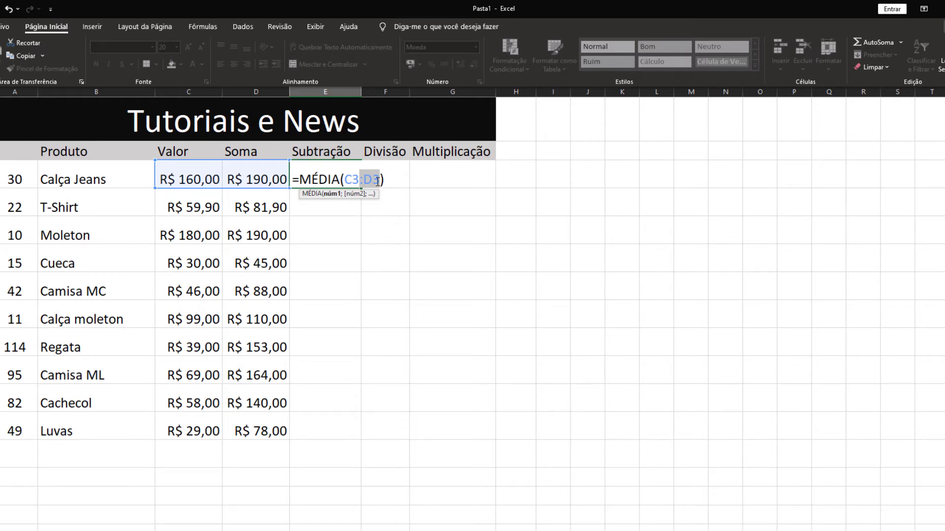
key("BackSpace")
key("BackSpace")
key("BackSpace")
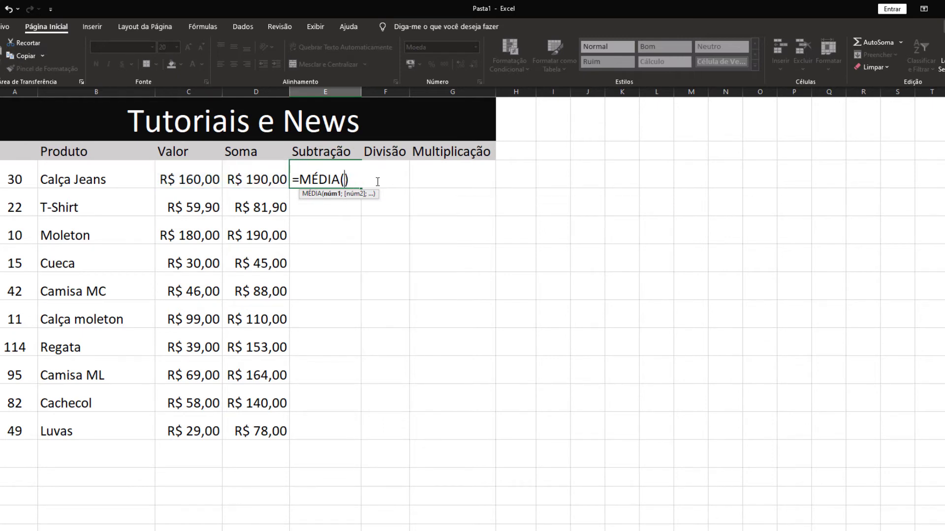
left_click(195, 176)
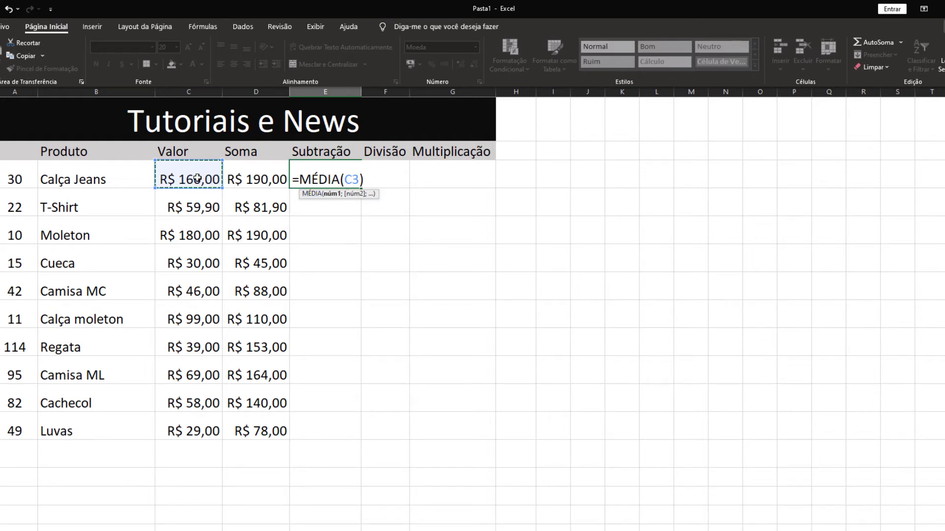
type("-")
left_click(18, 175)
key("Return")
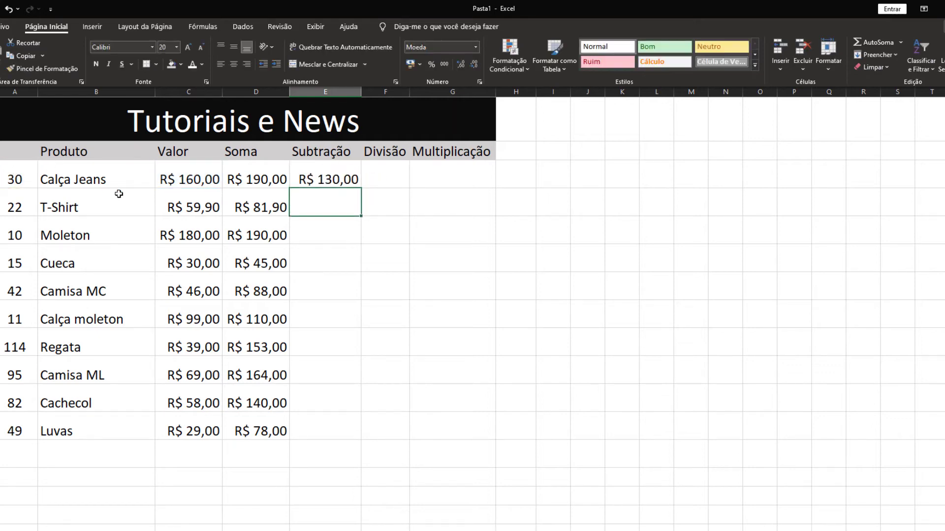
- Clear cell E3 and enter the plain subtraction formula =D3-C3 for Calça Jeans
left_click(329, 180)
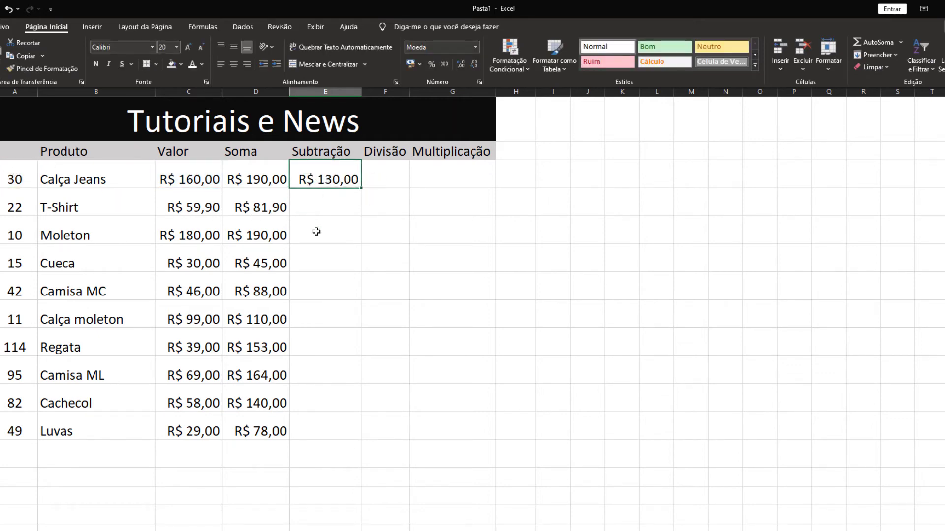
key("Delete")
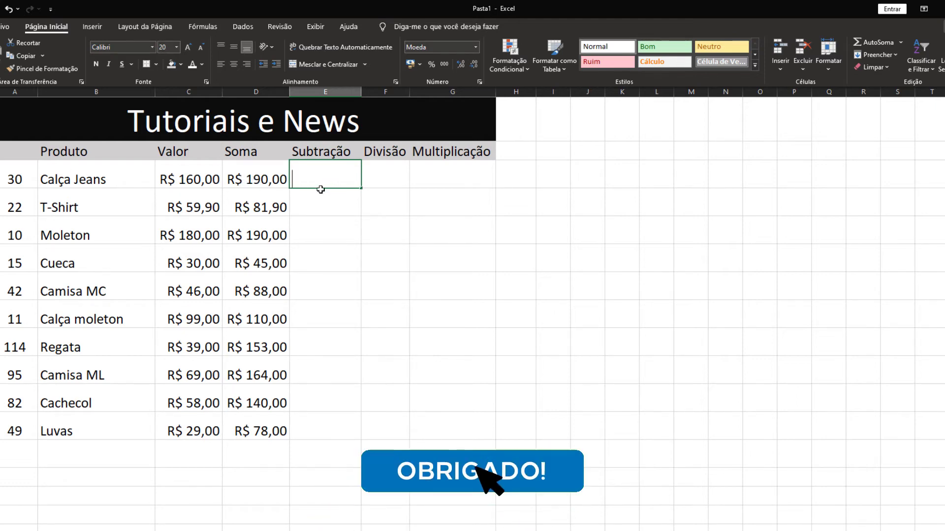
type("=")
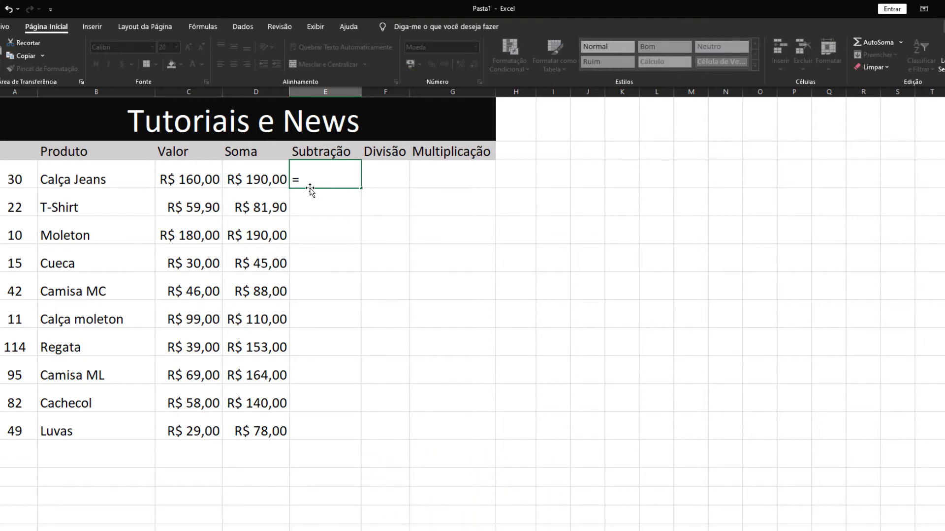
key("Left")
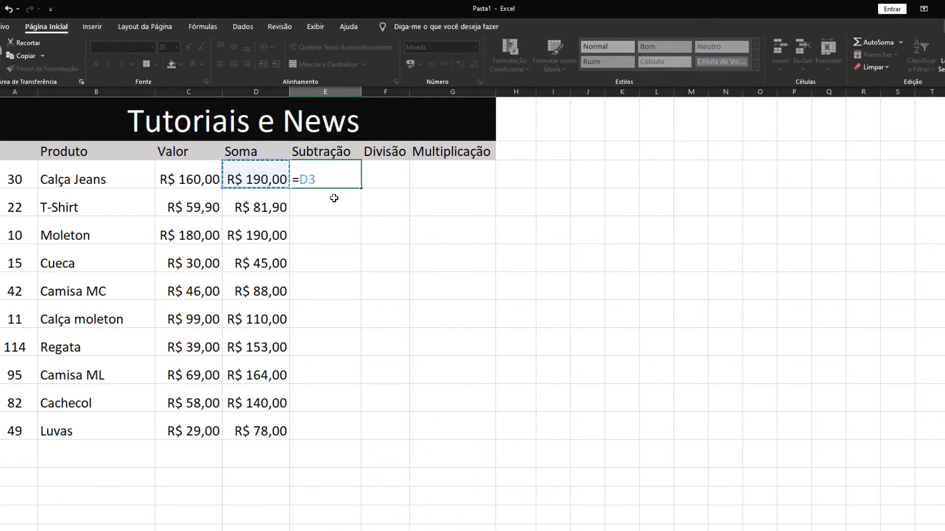
type("-")
left_click(203, 177)
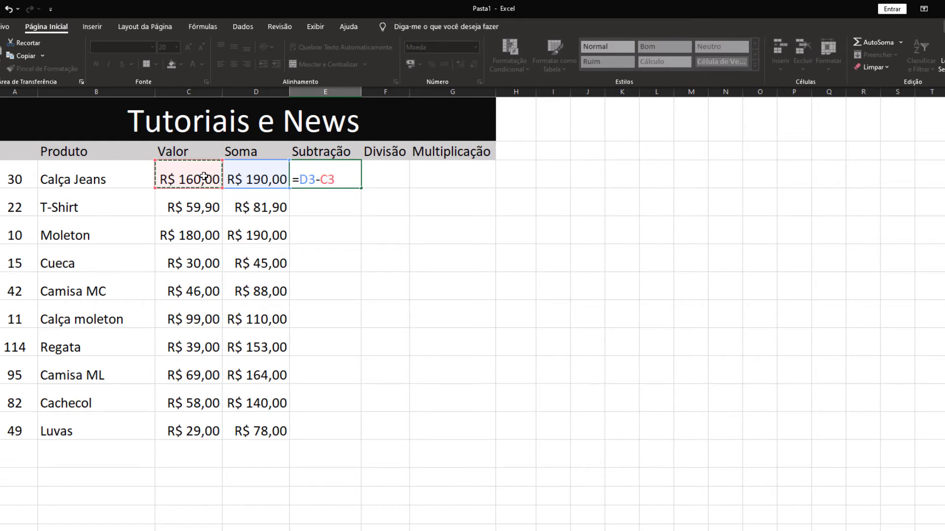
key("Return")
- Clear Subtração cell E3, insert the AutoSum average function and replace its range to make =MÉDIA(C3-A3)
left_click(323, 176)
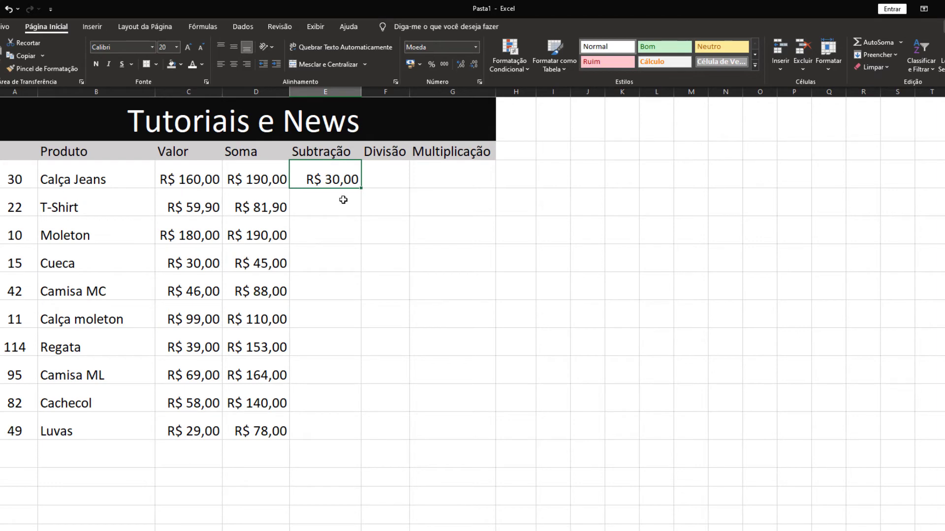
key("Delete")
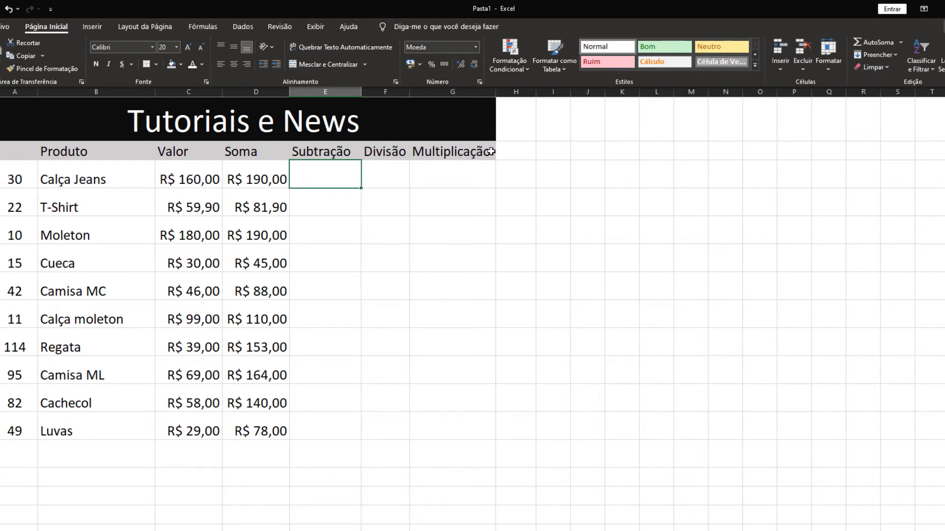
left_click(901, 42)
left_click(879, 78)
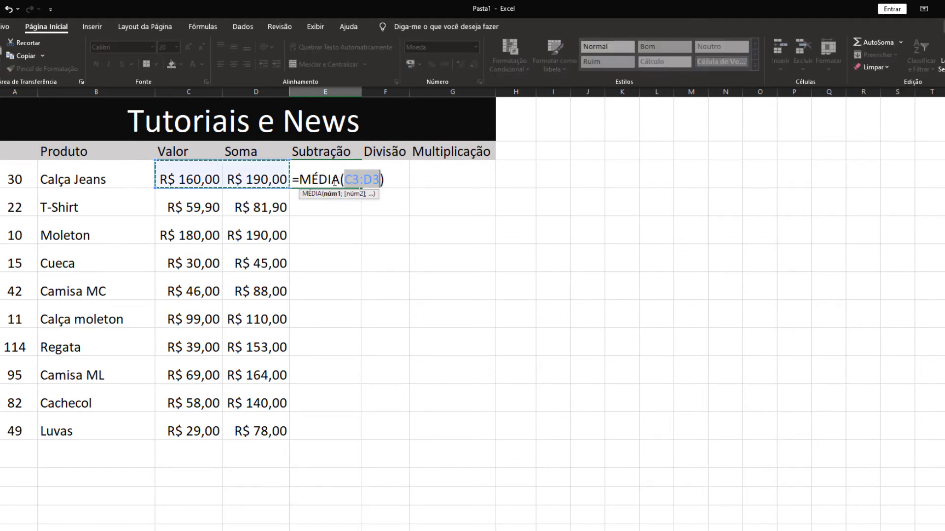
left_click(209, 177)
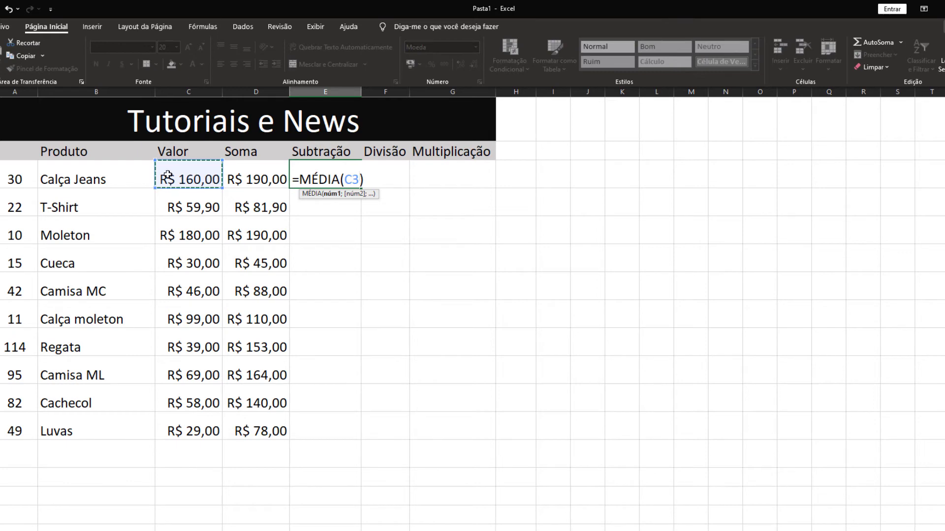
type("-")
left_click(9, 179)
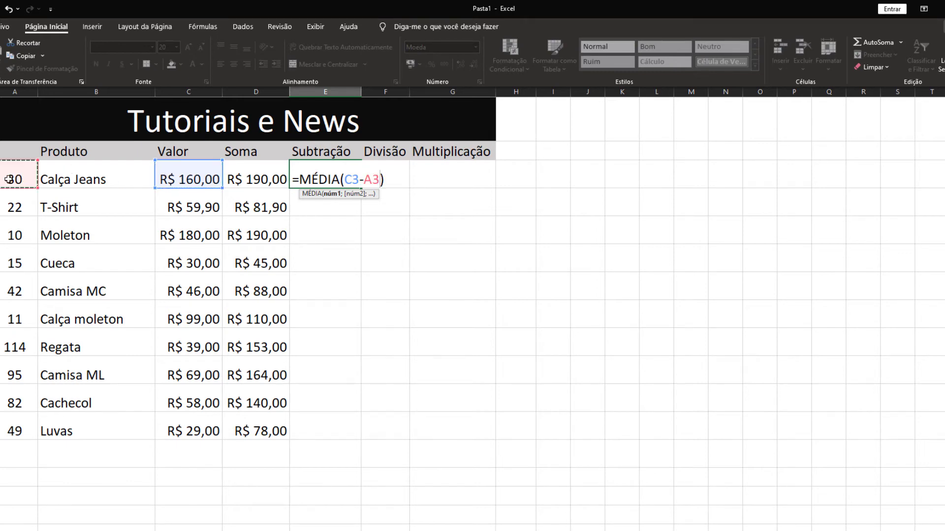
key("Return")
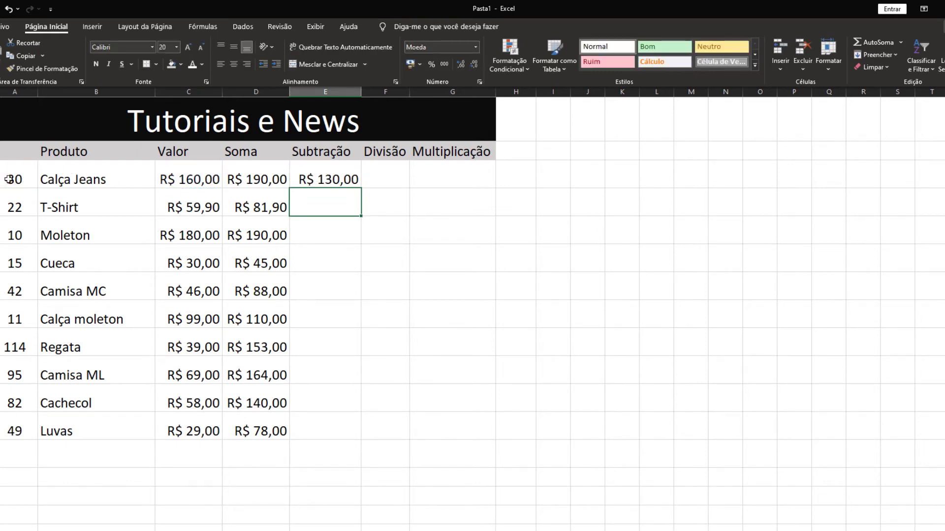
- Fill the Subtração formula from E3 down through the Luvas row
left_click(319, 178)
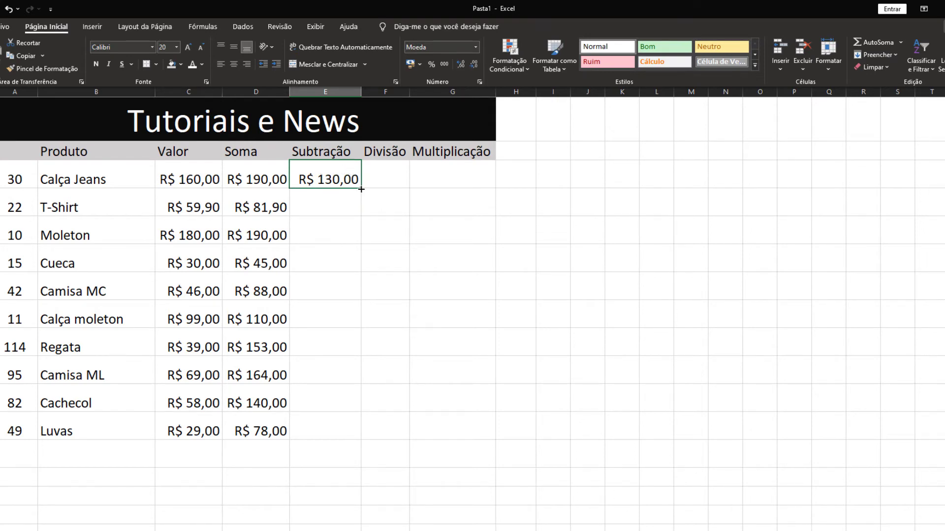
left_click_drag(361, 188, 344, 442)
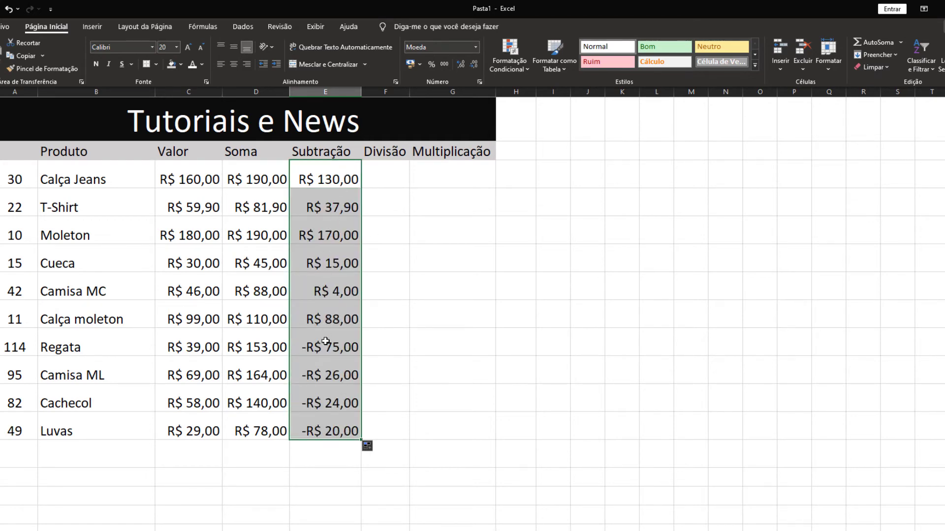
left_click(499, 303)
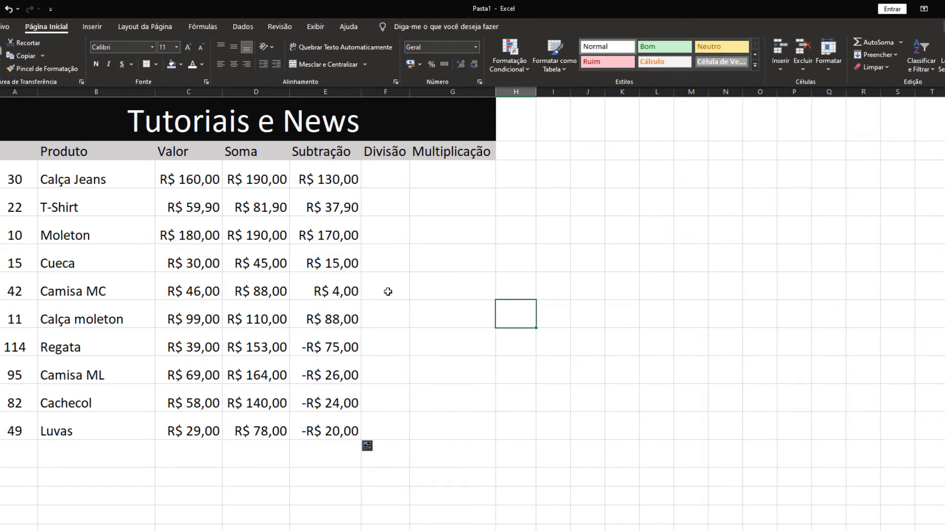
key("Up")
key("Up")
key("Left")
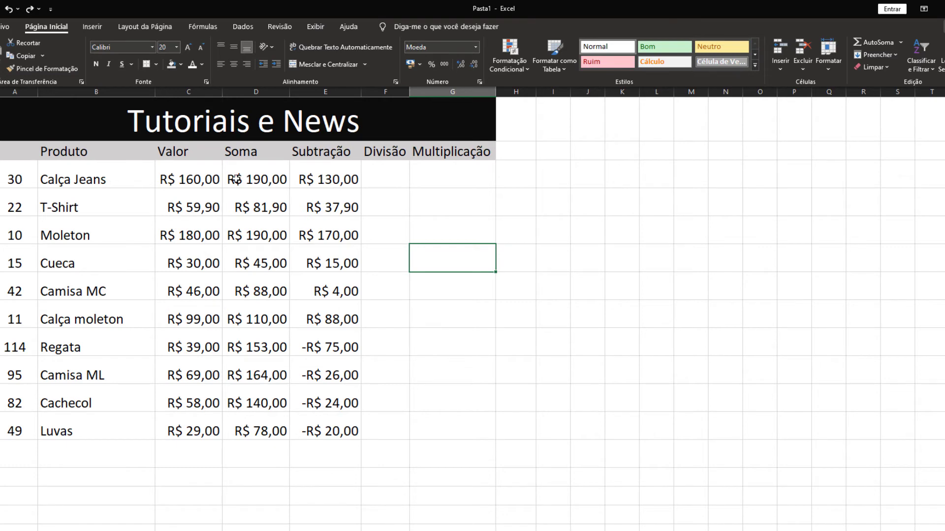
- Format the Soma through Multiplicação cells, from Calça Jeans to Luvas, as Moeda with negative numbers in red with a minus sign
left_click(216, 178)
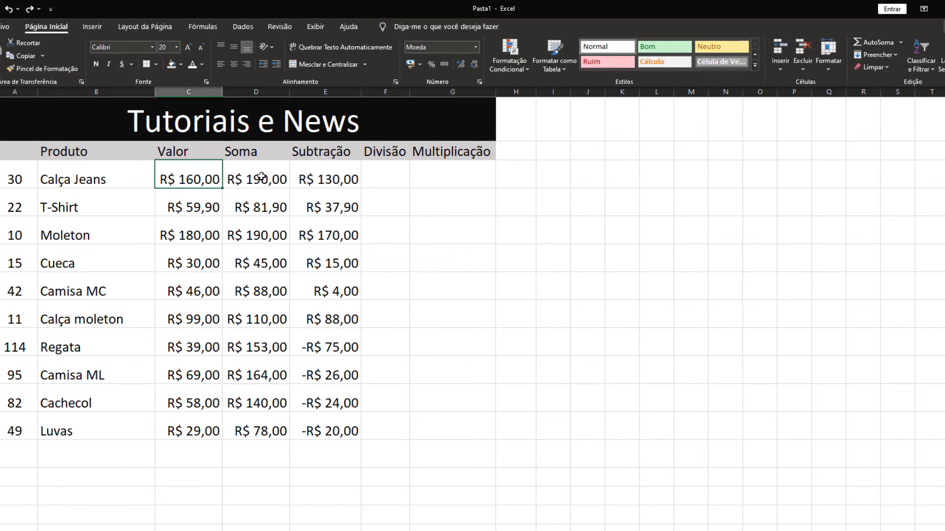
left_click_drag(261, 177, 452, 424)
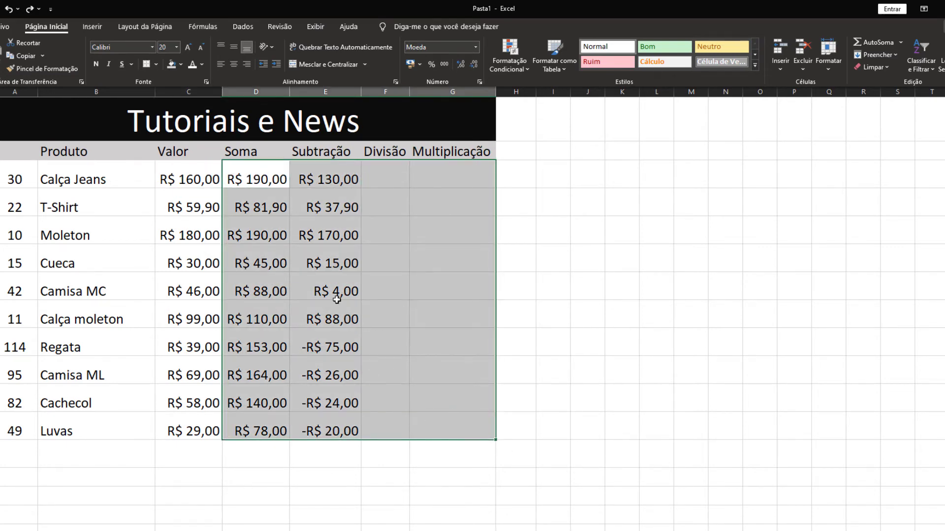
right_click(324, 349)
left_click(368, 293)
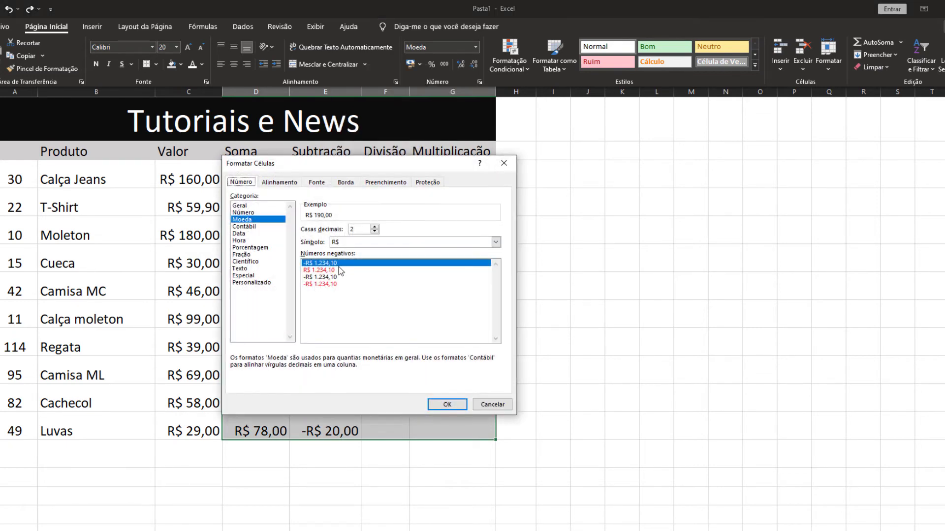
left_click(312, 285)
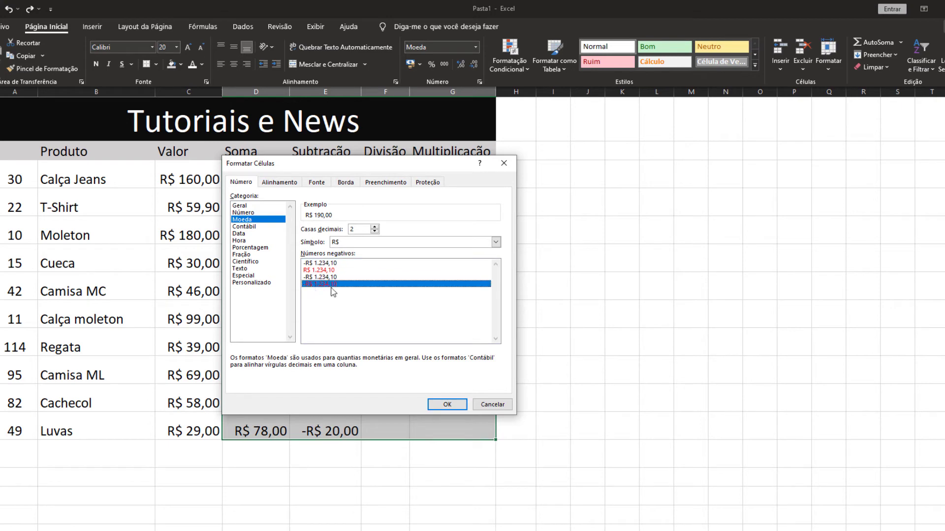
left_click(447, 404)
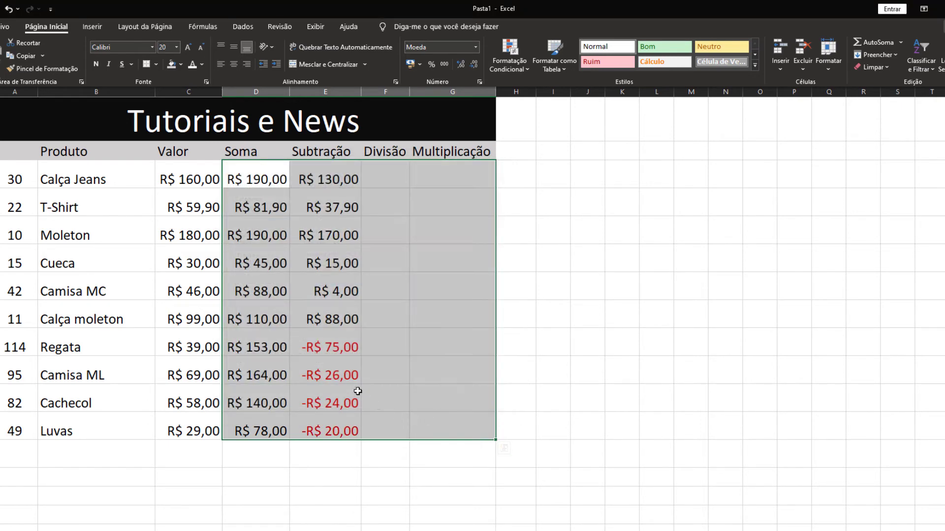
left_click(352, 397)
left_click_drag(338, 351, 335, 431)
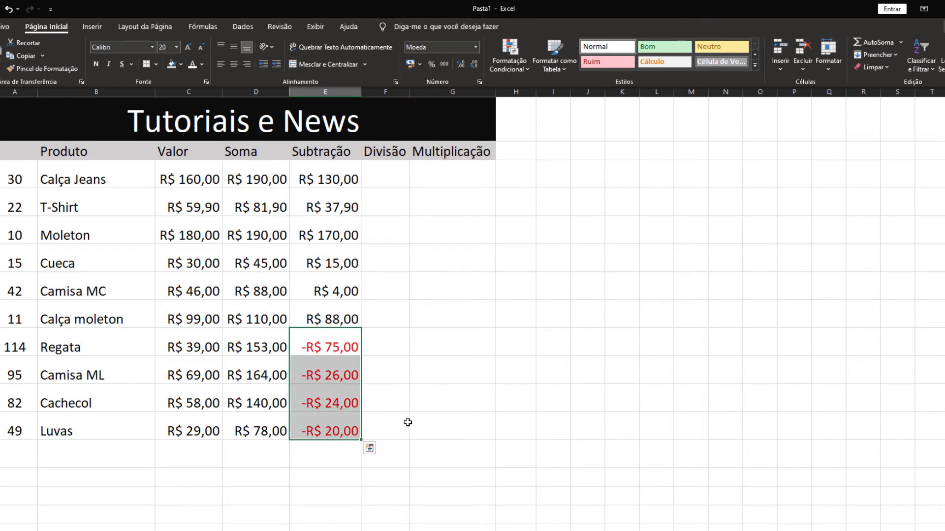
left_click(407, 422)
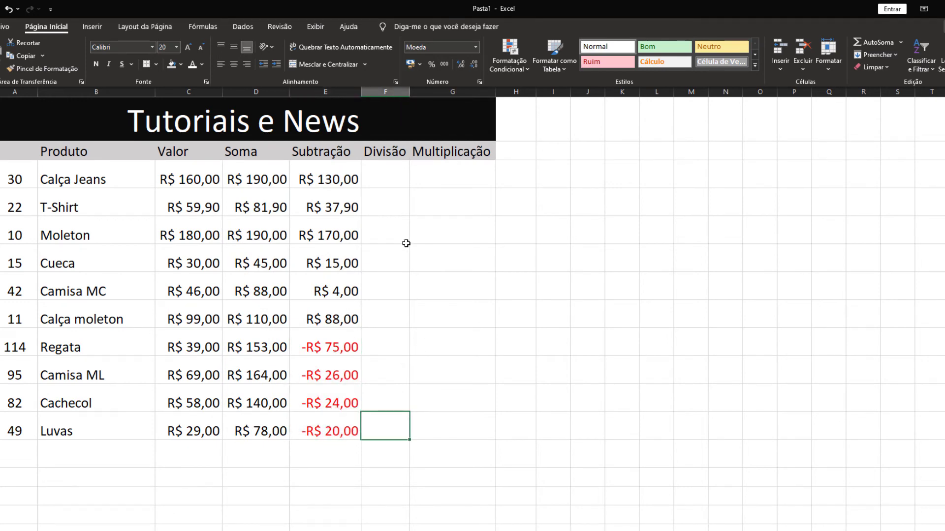
- Insert the AutoSum average function in Divisão cell F3 and replace its range to make =MÉDIA(C3/A3)
left_click(372, 175)
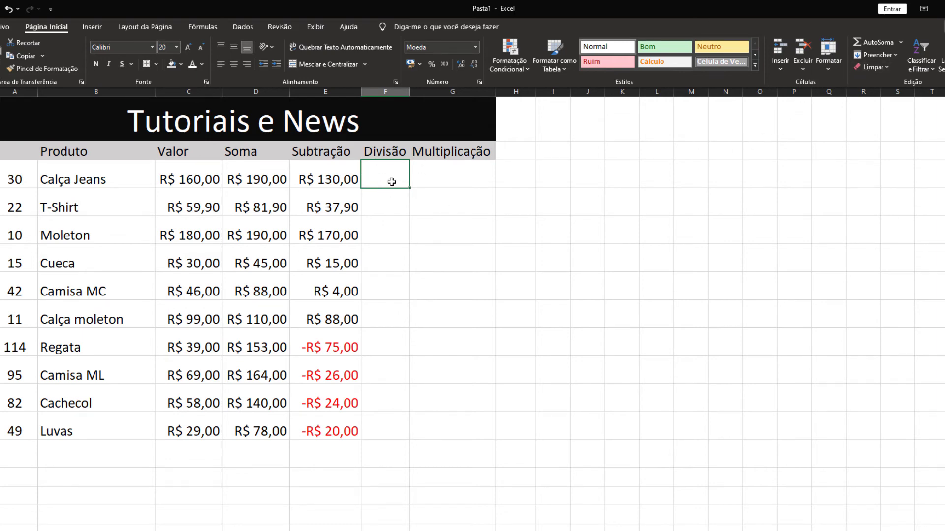
left_click(897, 71)
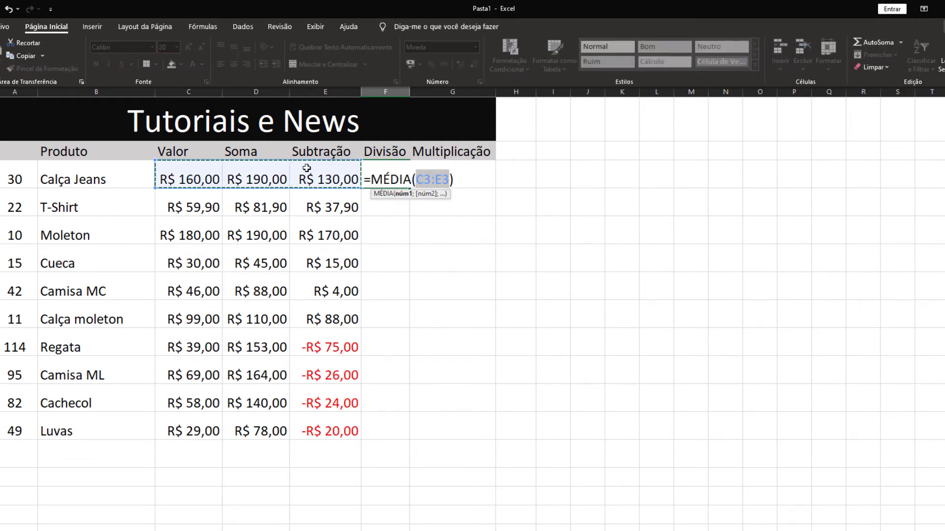
left_click(198, 182)
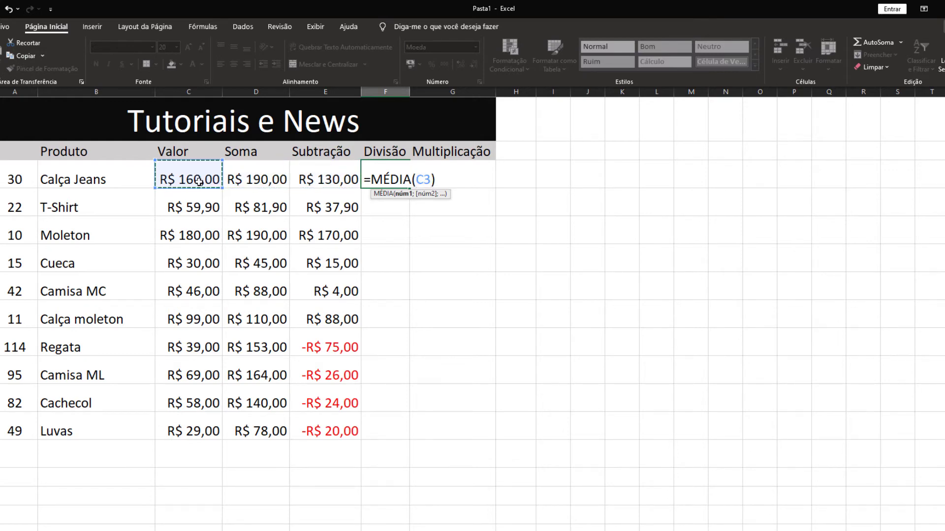
type("/")
left_click(11, 179)
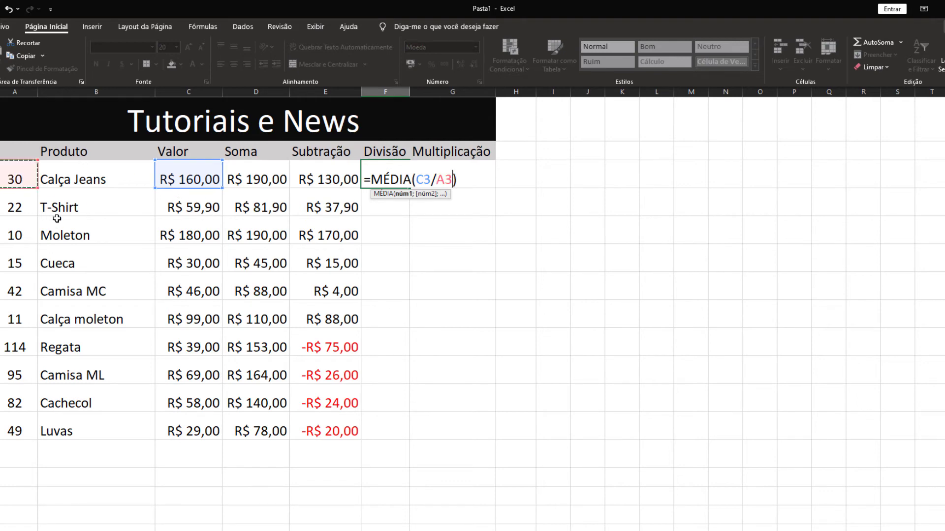
key("Return")
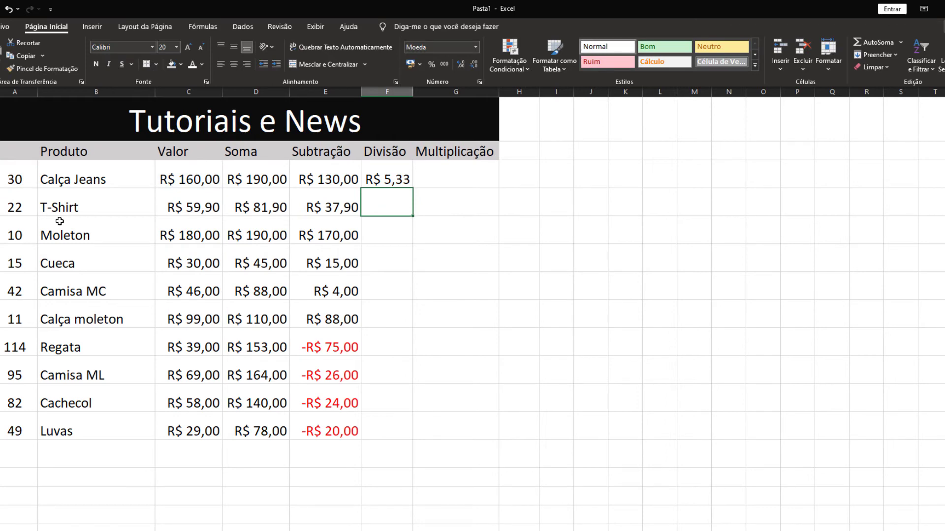
- Write the plain division =C4/A4 in Divisão cell F4 and erase everything after the equals sign
left_click(406, 175)
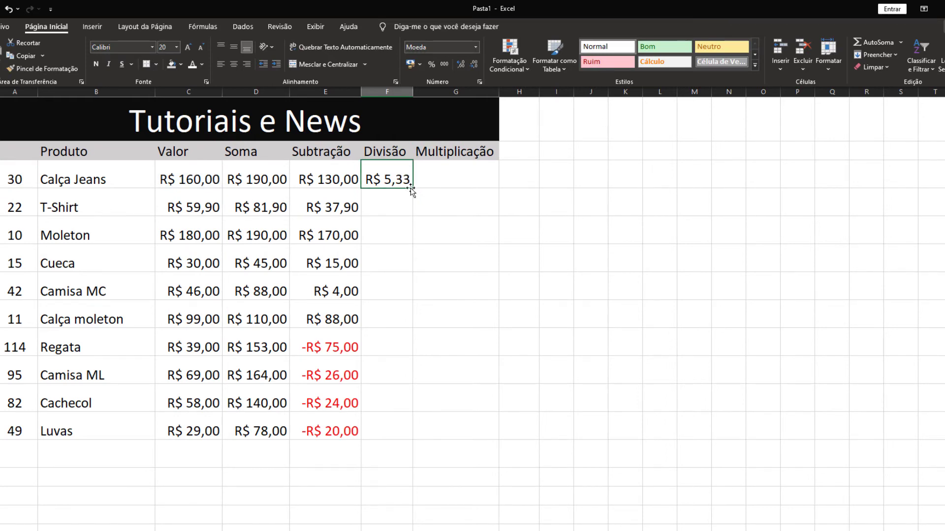
left_click(389, 211)
type("=")
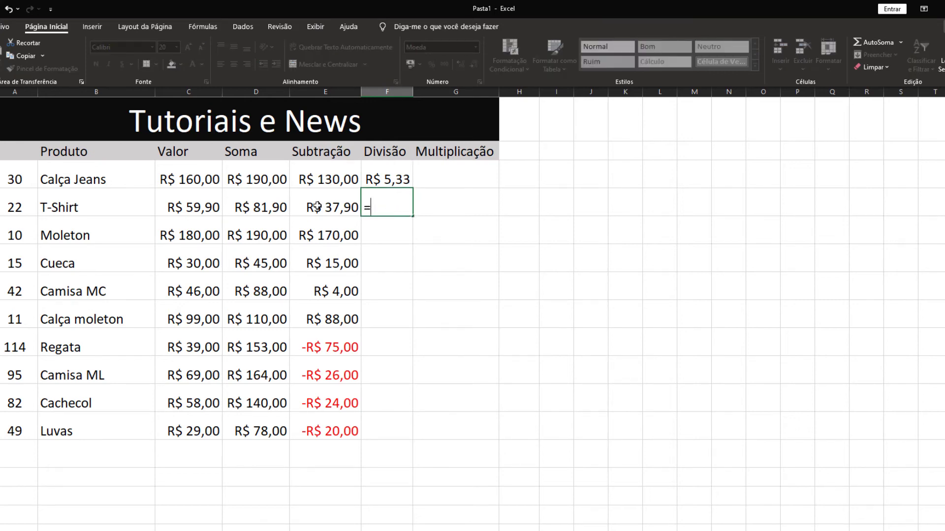
left_click(199, 208)
type("/")
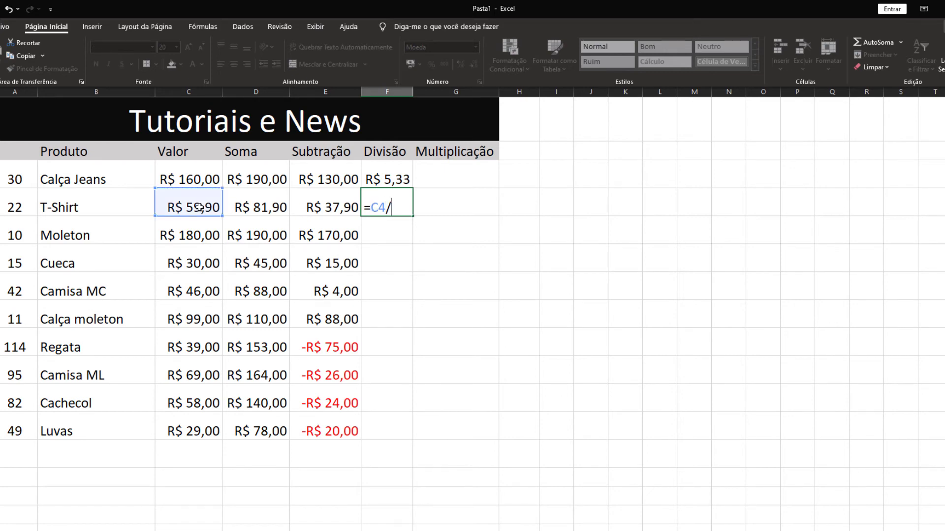
left_click(35, 204)
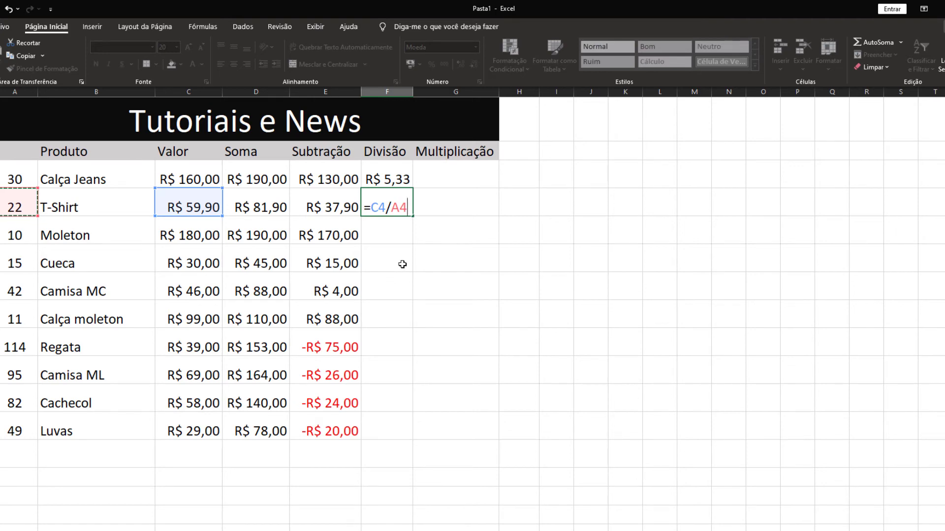
key("BackSpace")
key("BackSpace")
key("BackSpace")
key("BackSpace")
key("BackSpace")
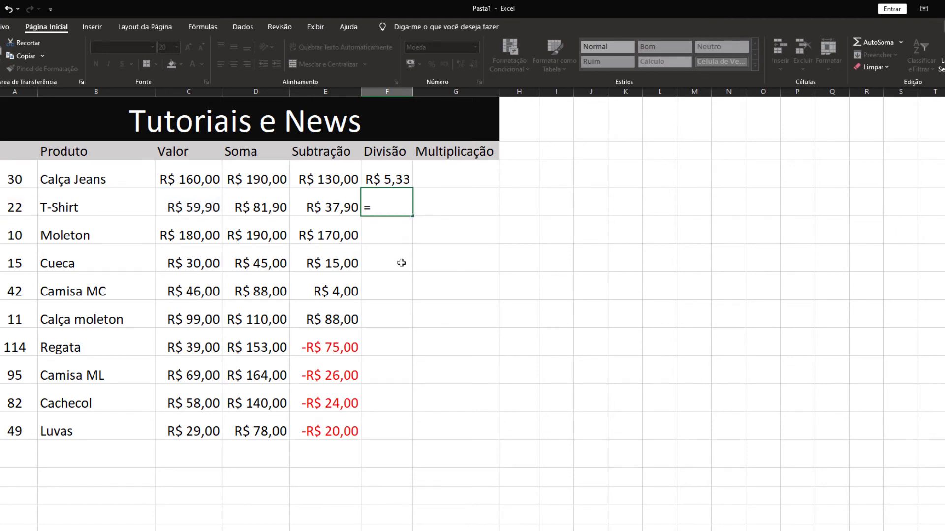
- Complete the plain division formula =C3/A3 in cell F4 and clear that cell
left_click(197, 175)
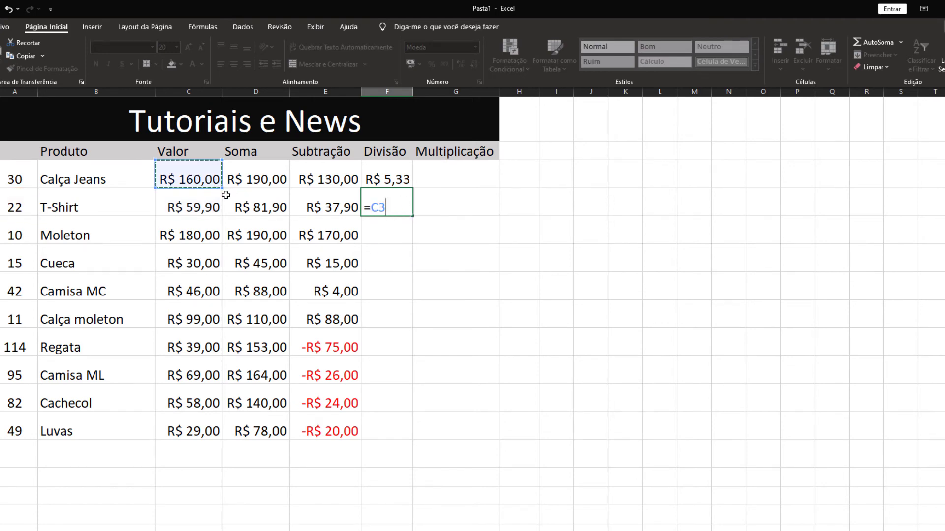
type("/")
left_click(23, 181)
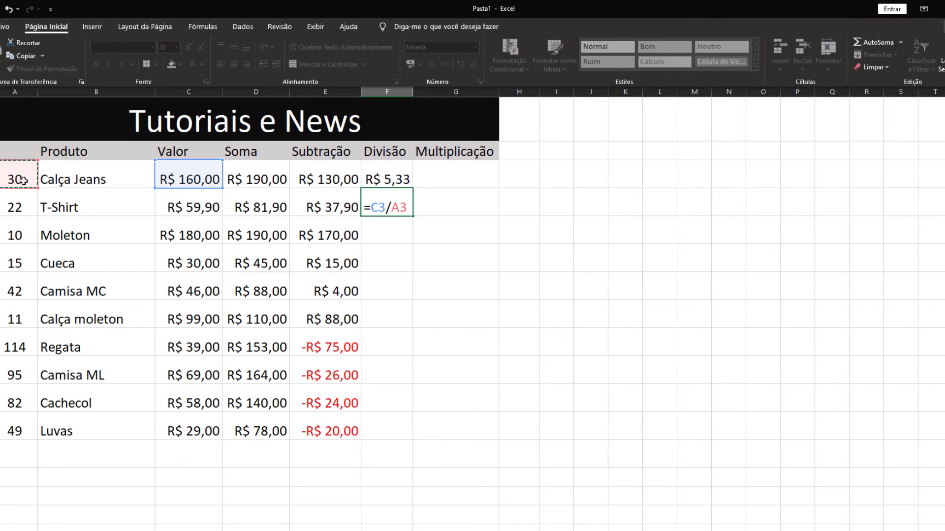
key("Return")
left_click(403, 198)
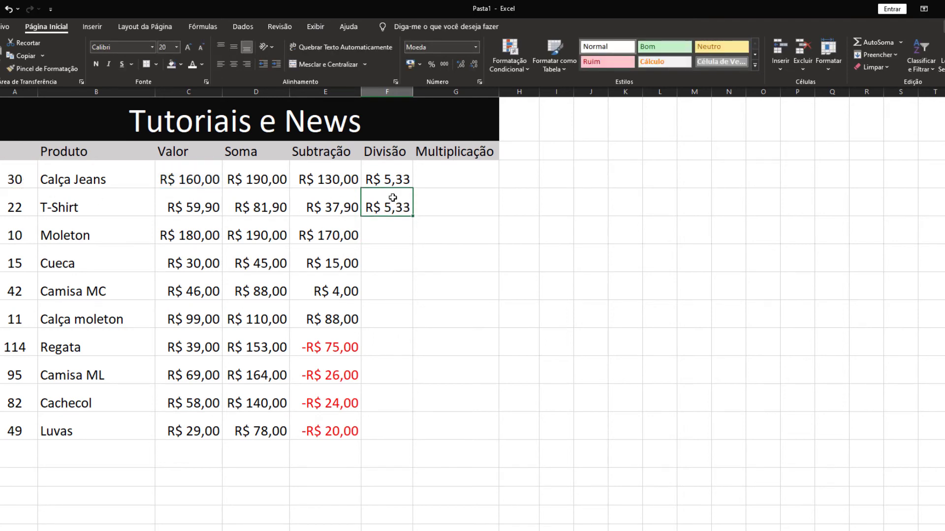
key("Delete")
- Fill the Divisão formula from F3 down through the Luvas row and widen column F to fit its values
left_click(390, 182)
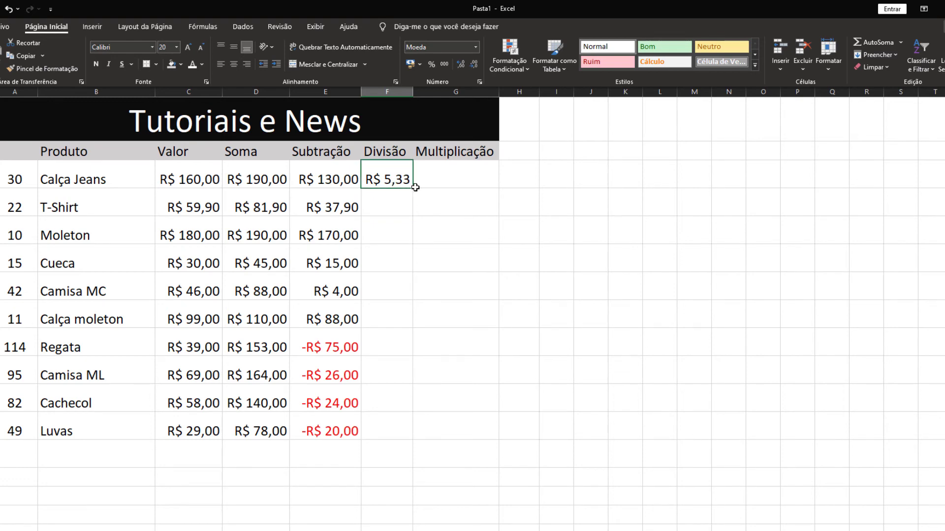
left_click_drag(414, 187, 409, 438)
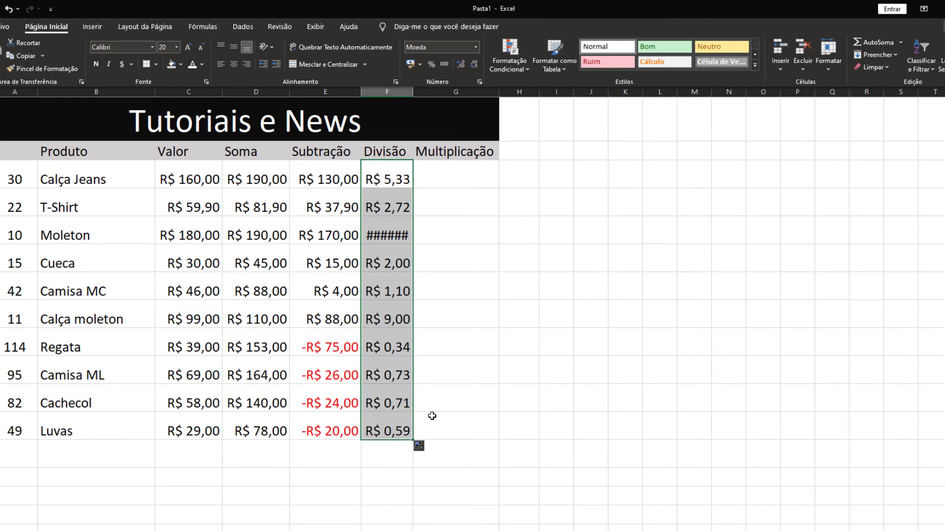
left_click(465, 337)
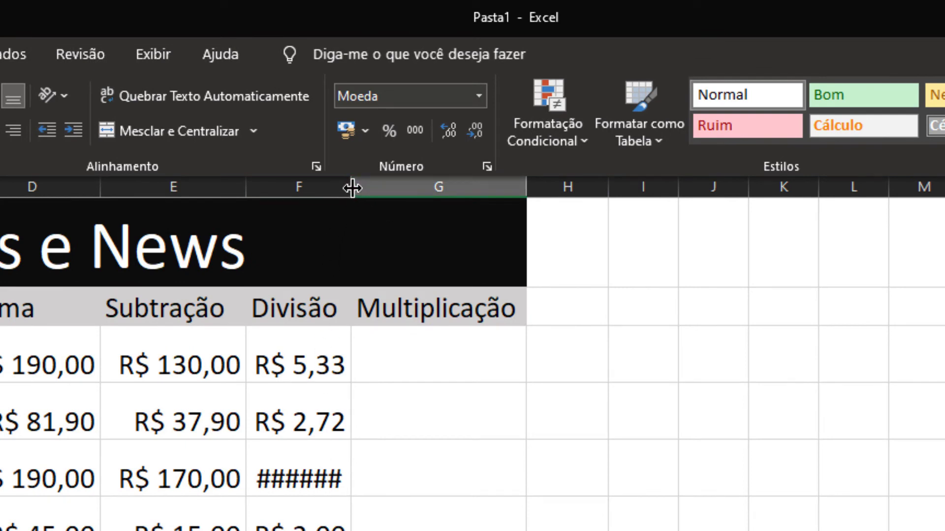
left_click_drag(352, 187, 366, 187)
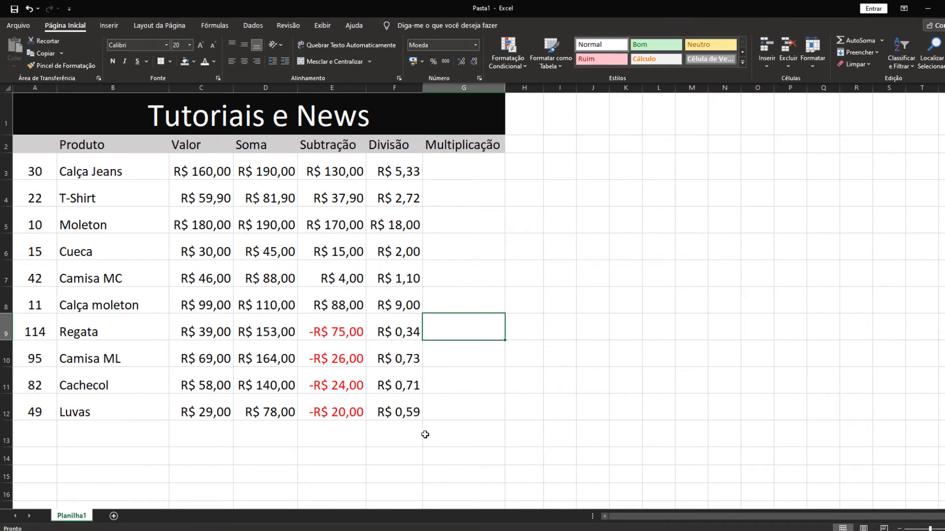
- Insert the AutoSum average function in Multiplicação cell G3 and replace its range to make =MÉDIA(C3*A3)
left_click(434, 167)
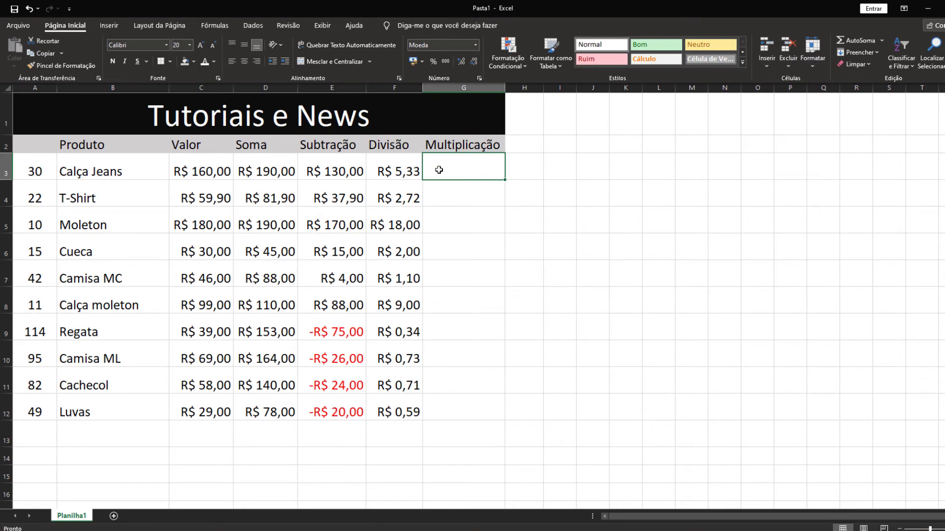
left_click(884, 39)
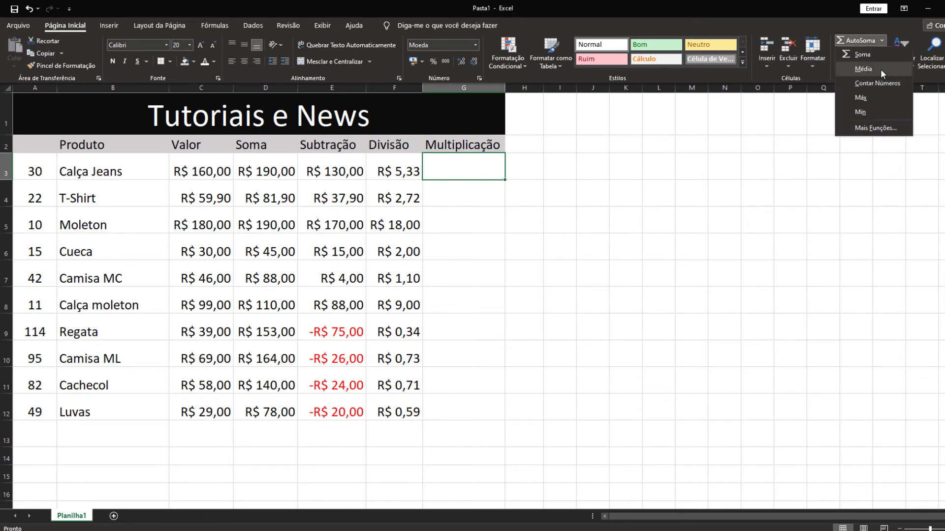
left_click(881, 69)
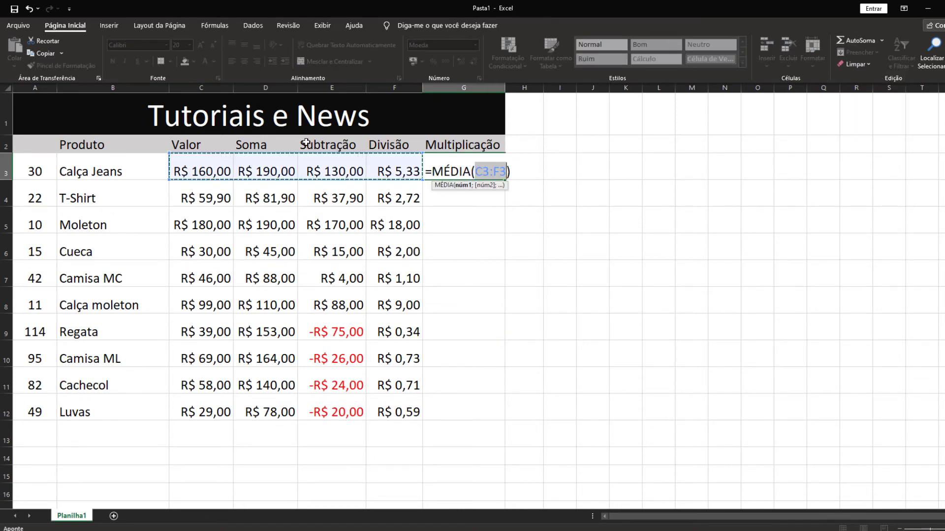
left_click(207, 165)
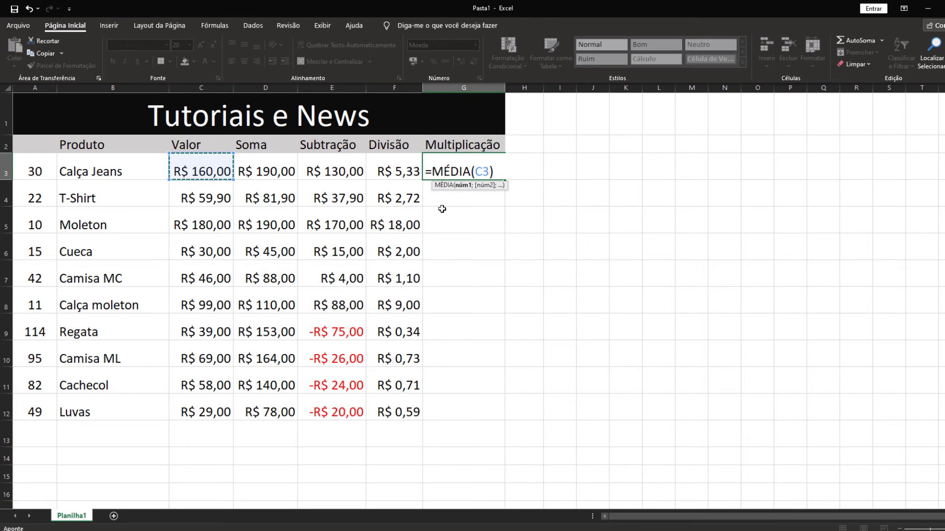
type("*")
left_click(54, 169)
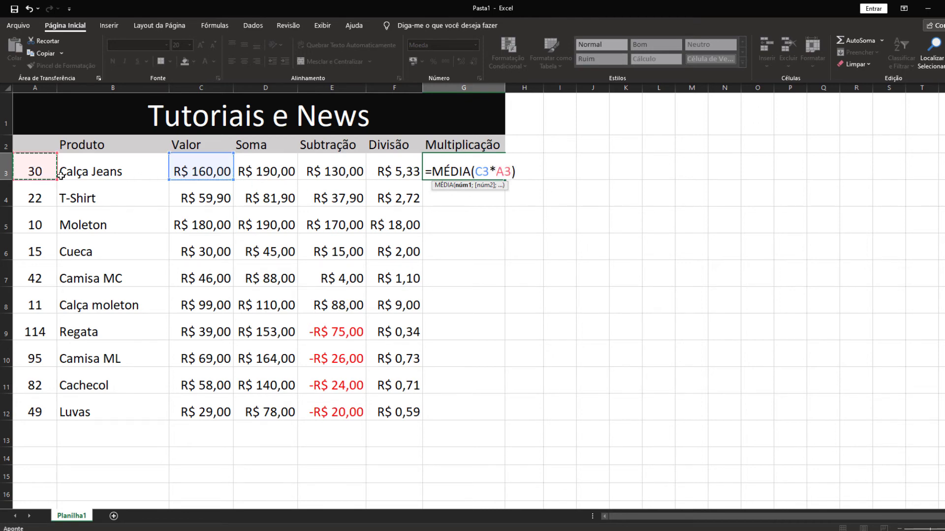
key("Return")
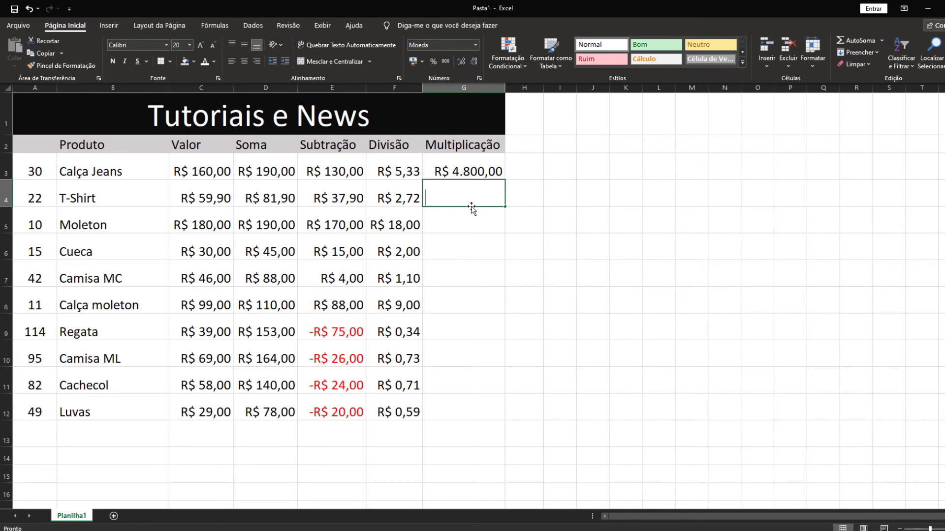
- Enter the plain multiplication =C4*A4 in Multiplicação cell G4, then clear that cell
type("=")
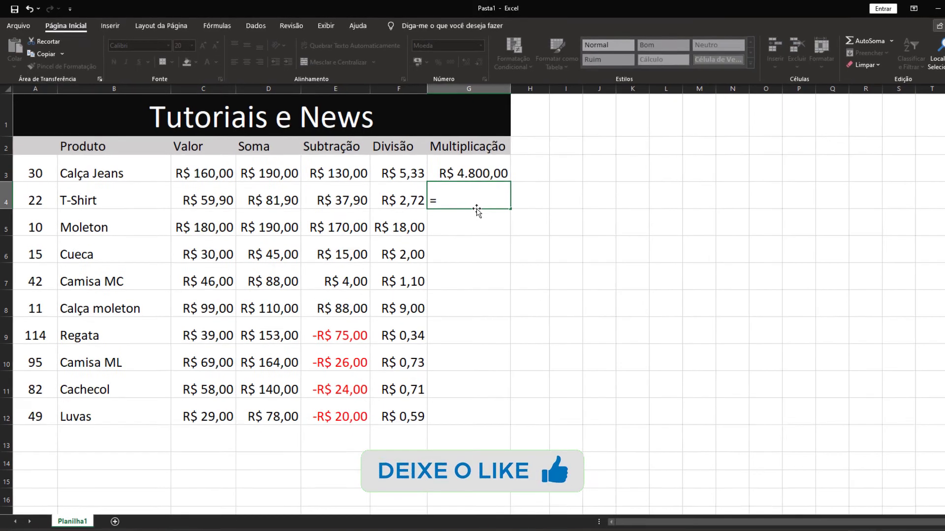
left_click(216, 199)
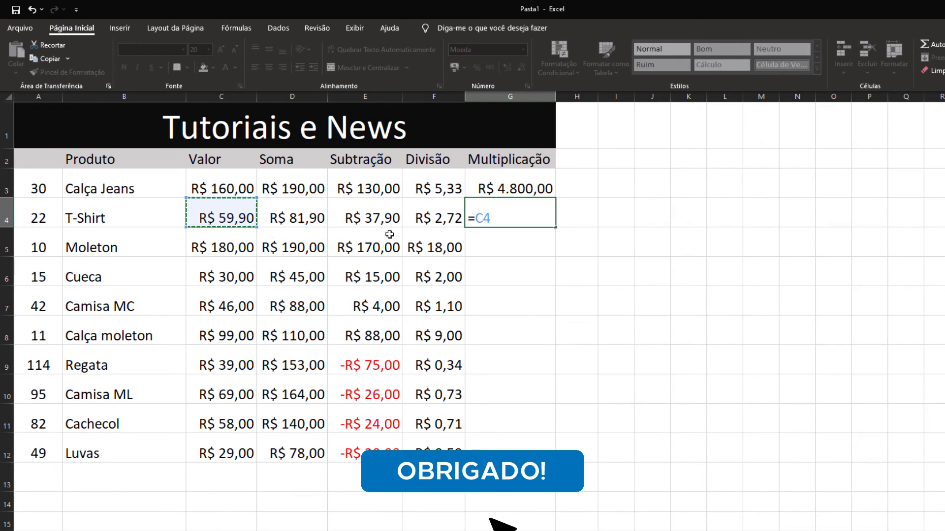
type("*")
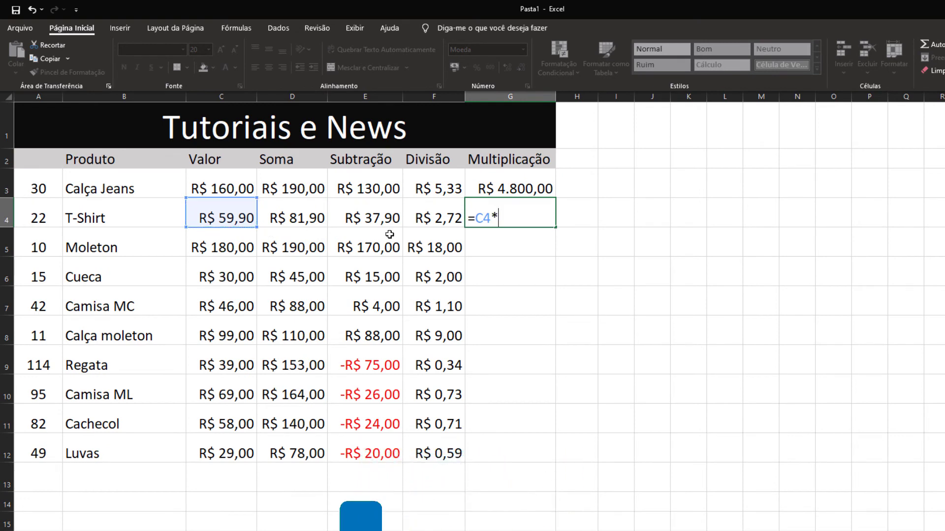
left_click(32, 212)
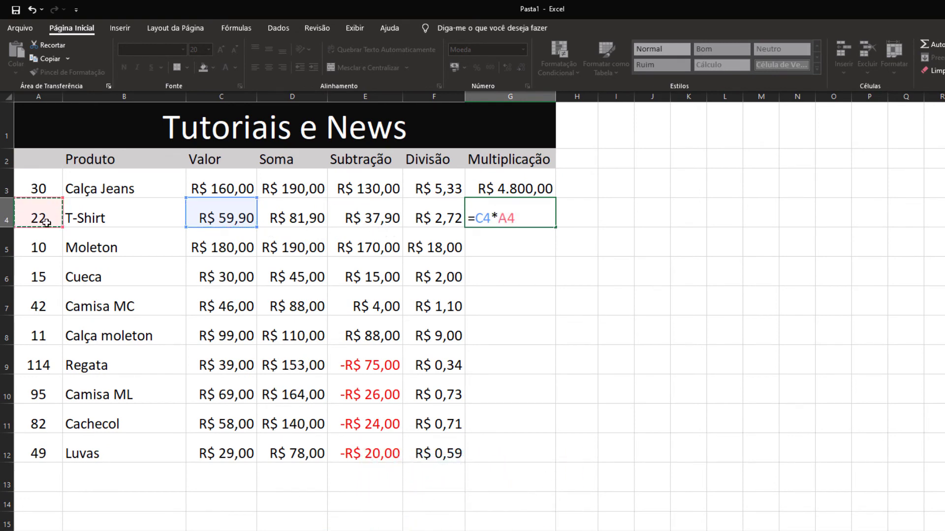
key("Return")
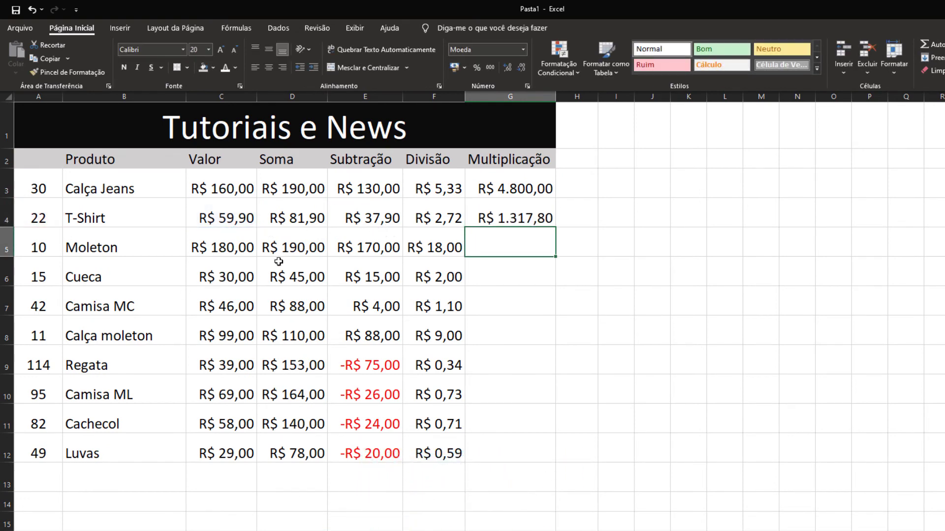
left_click(509, 214)
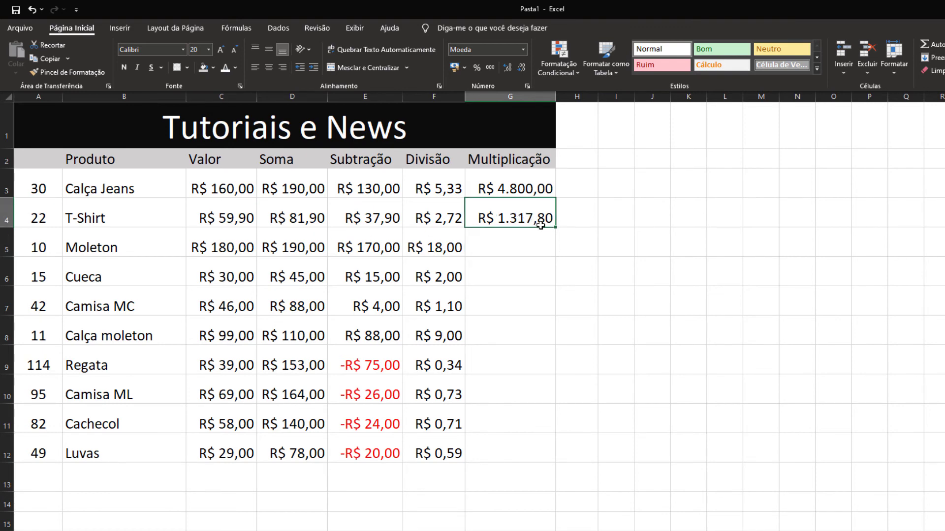
key("Delete")
- Fill the Multiplicação formula from G3 down through the Luvas row
left_click(544, 187)
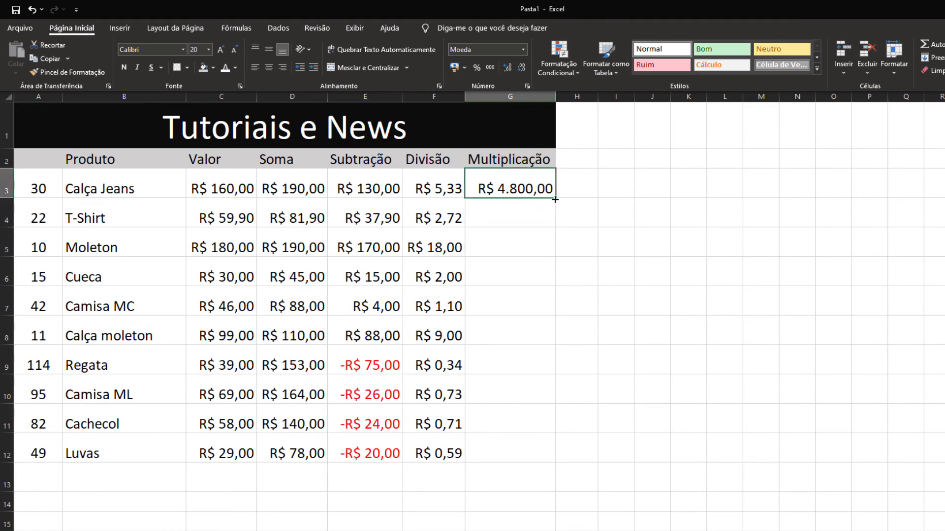
left_click_drag(556, 209, 539, 455)
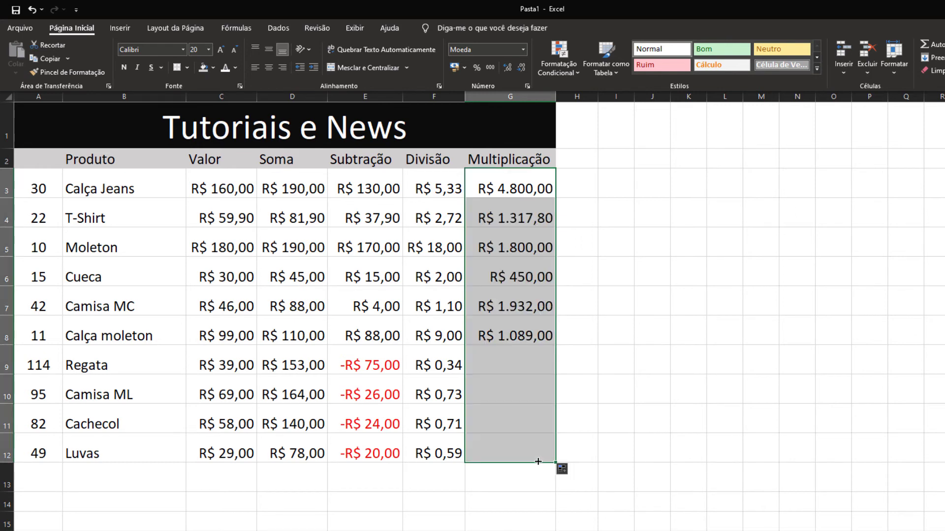
left_click(520, 219)
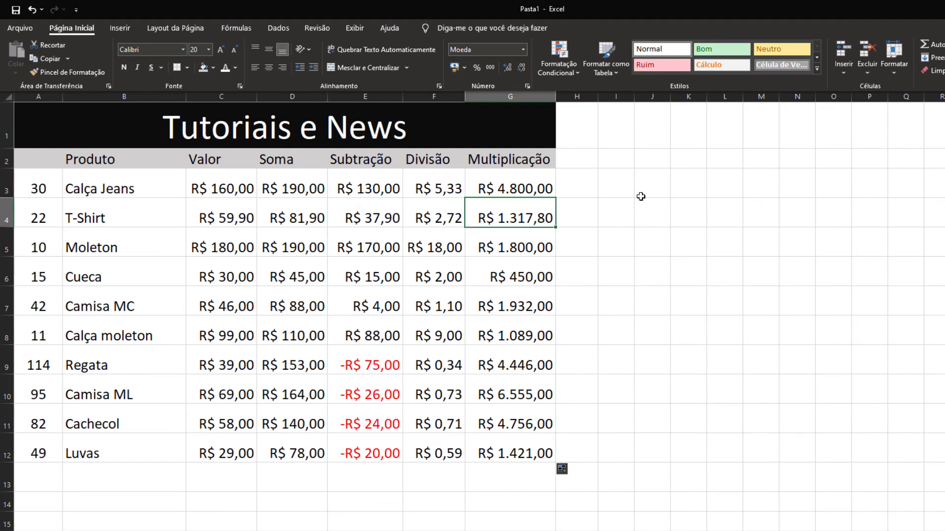
- Enter the label TOTAL in row 13, directly below the Luvas row
left_click(50, 486)
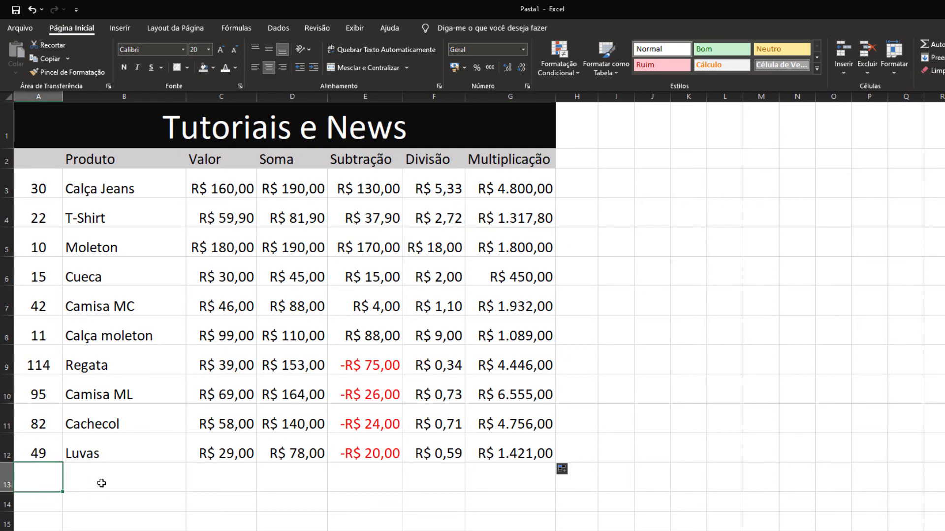
type("TOTA")
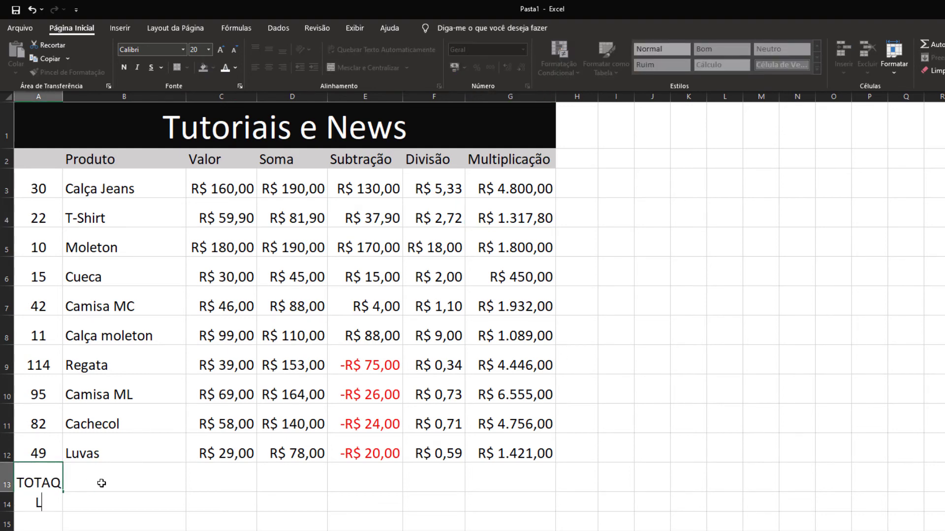
type("L")
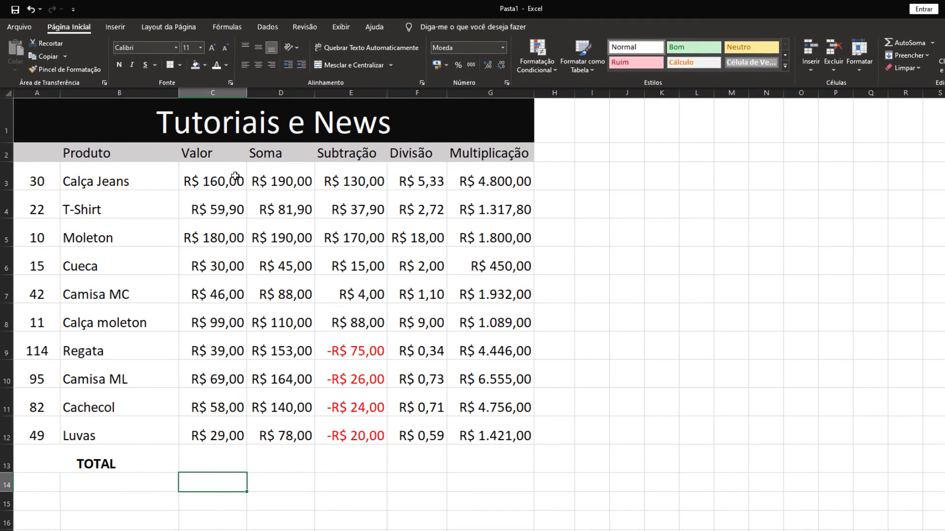
- Total the Valor column in cell C13 with the AutoSum formula =SOMA(C3:C12)
left_click_drag(242, 185, 220, 414)
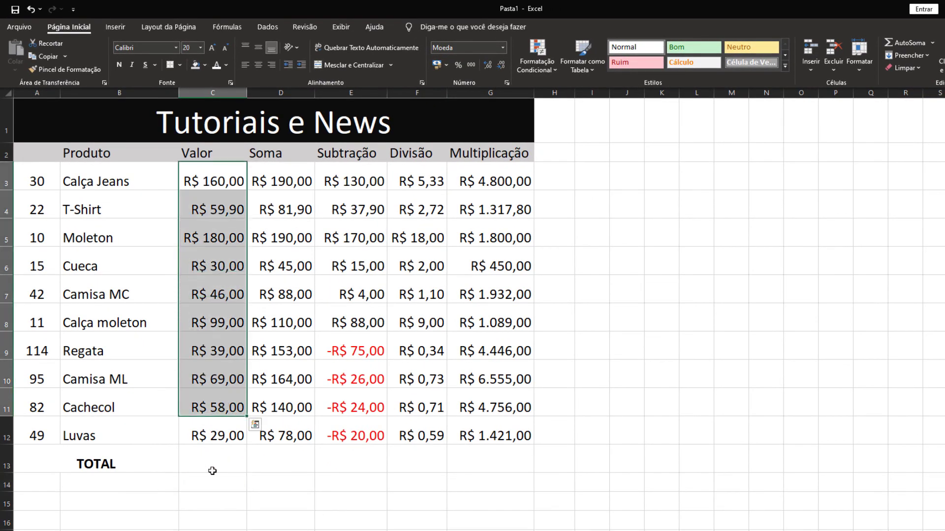
left_click(252, 470)
left_click(205, 457)
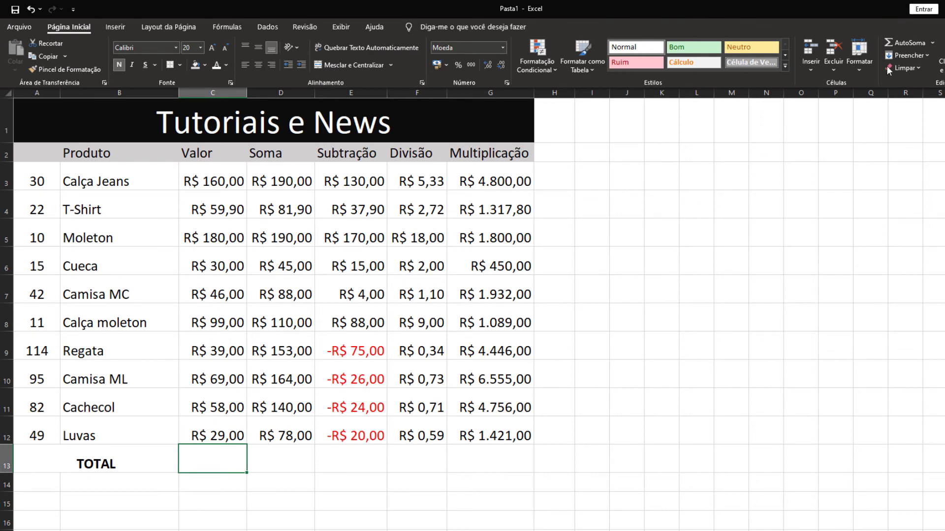
left_click(899, 42)
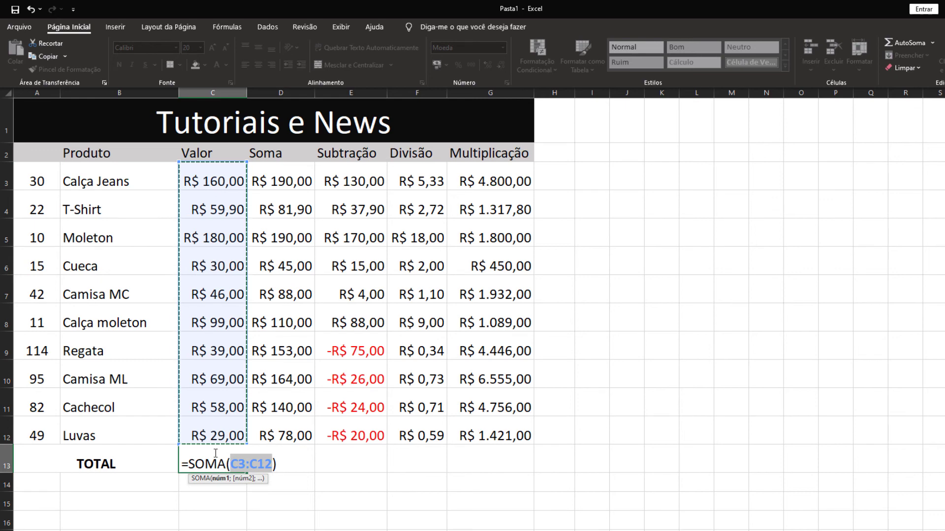
key("Return")
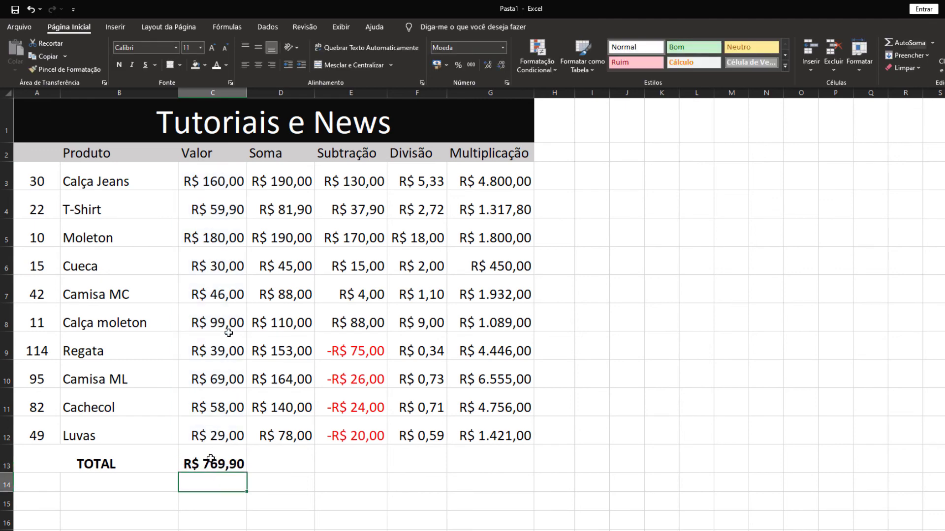
- Total the Soma values D3:D12 in the TOTAL row with AutoSum and widen column D to fit the result
left_click_drag(229, 187, 211, 435)
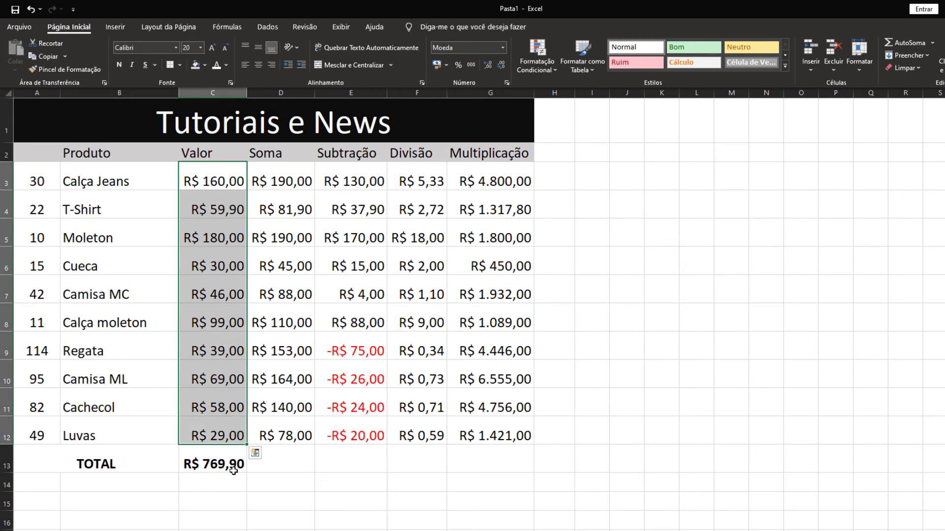
left_click(282, 468)
left_click_drag(289, 176, 275, 436)
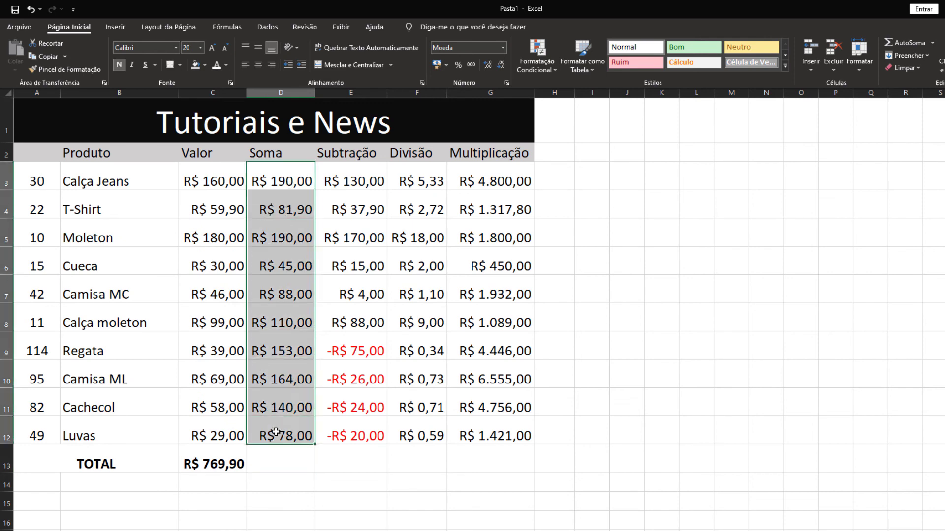
left_click(908, 42)
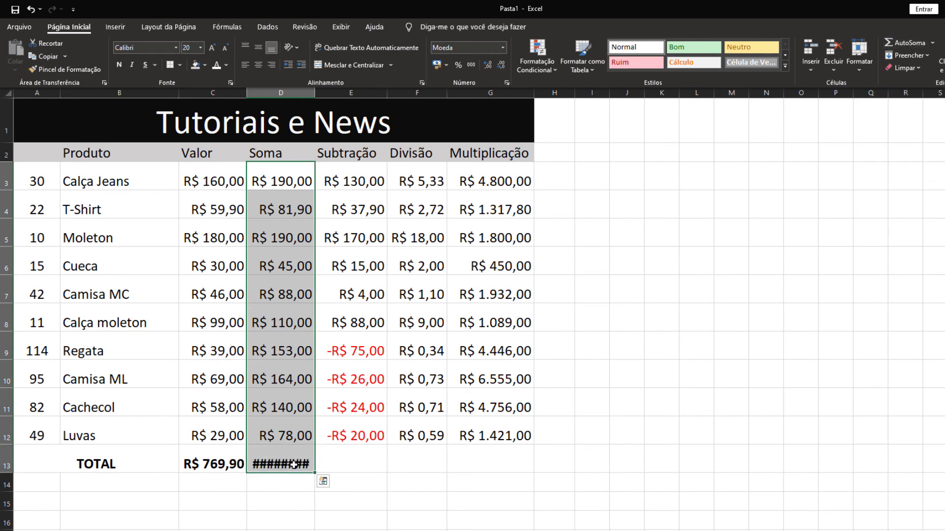
double_click(317, 93)
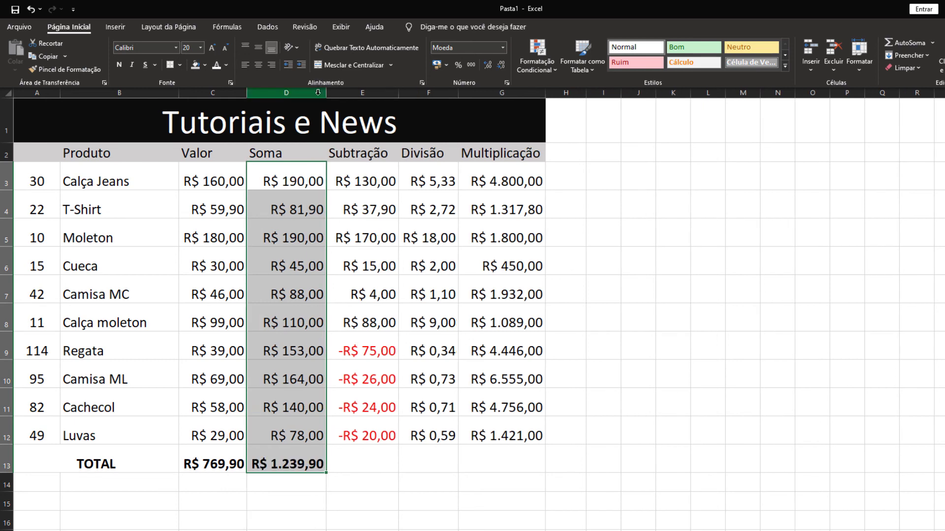
left_click(305, 467)
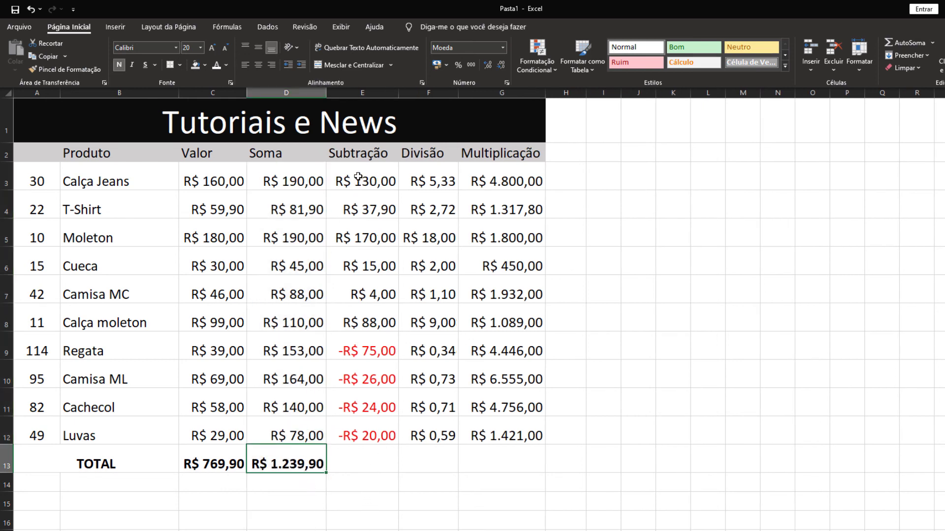
- Total the Subtração, Divisão and Multiplicação columns together in the TOTAL row by applying AutoSum to E3:G12
left_click_drag(358, 177, 512, 429)
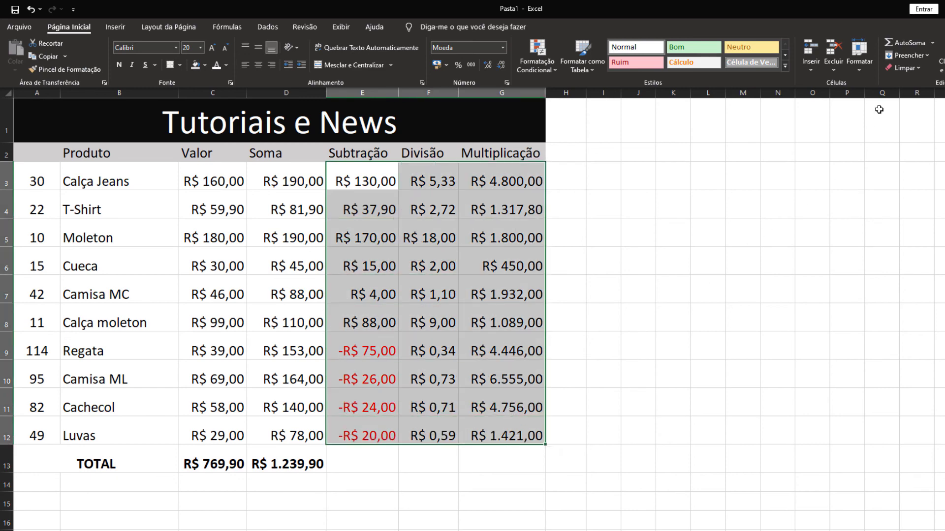
left_click(908, 41)
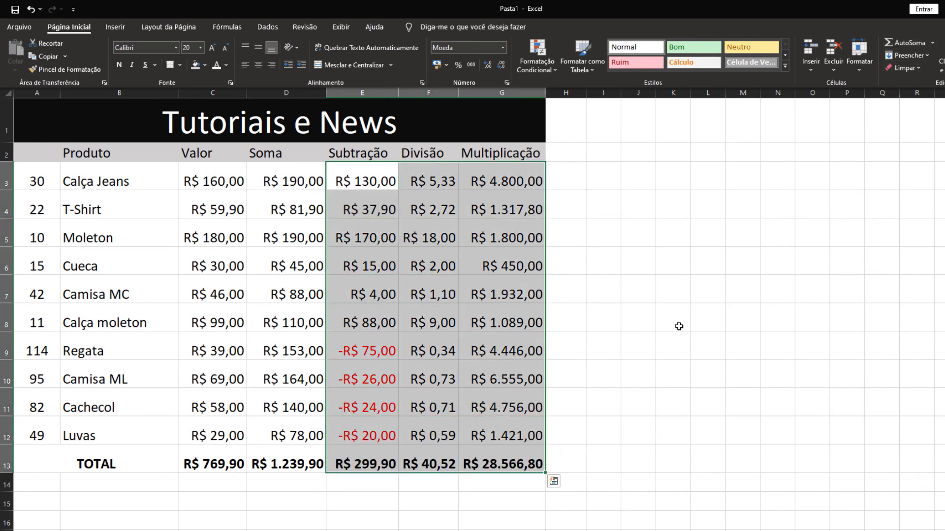
left_click(483, 501)
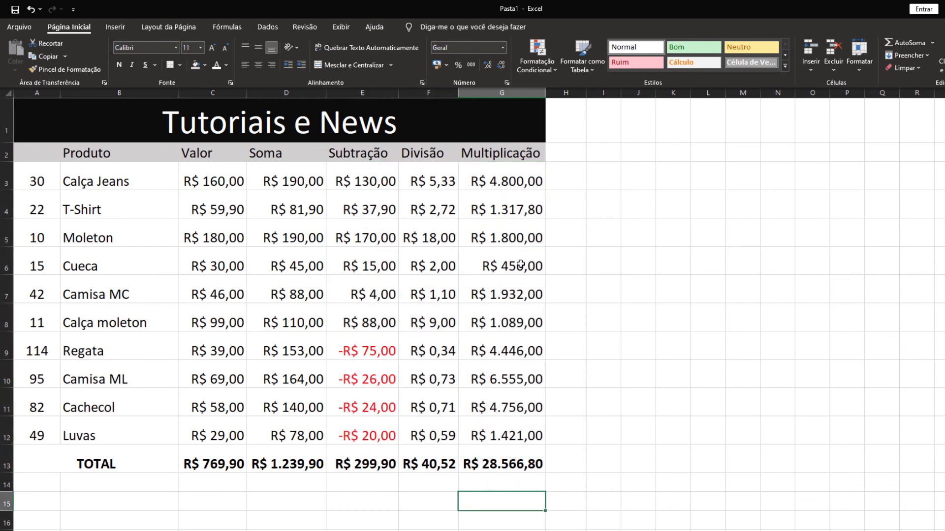
mouse_move(199, 174)
left_mouse_down()
mouse_move(527, 409)
mouse_move(531, 434)
left_mouse_up()
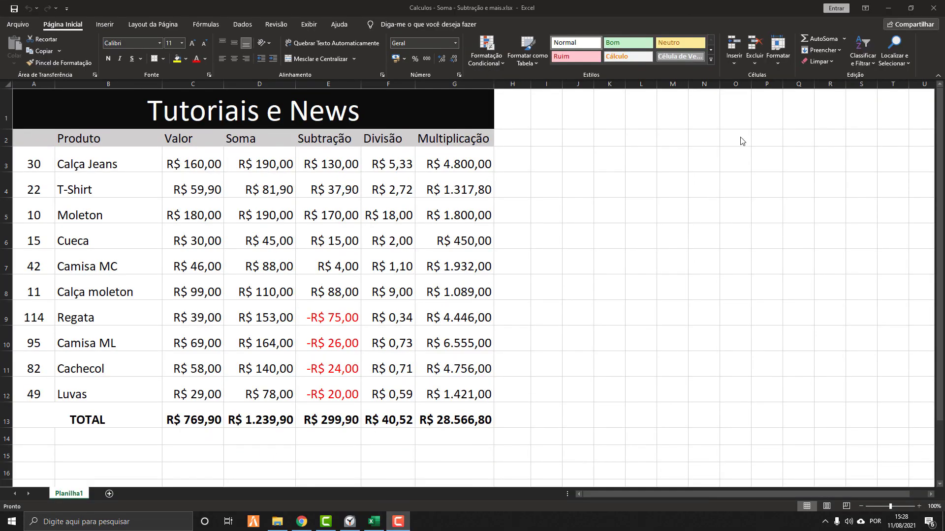
- In workbook Calculos - Soma - Subtração e mais.xlsx, insert an AutoSum average in I6 and replace its range with D6+F10+G4+E4
left_click(546, 236)
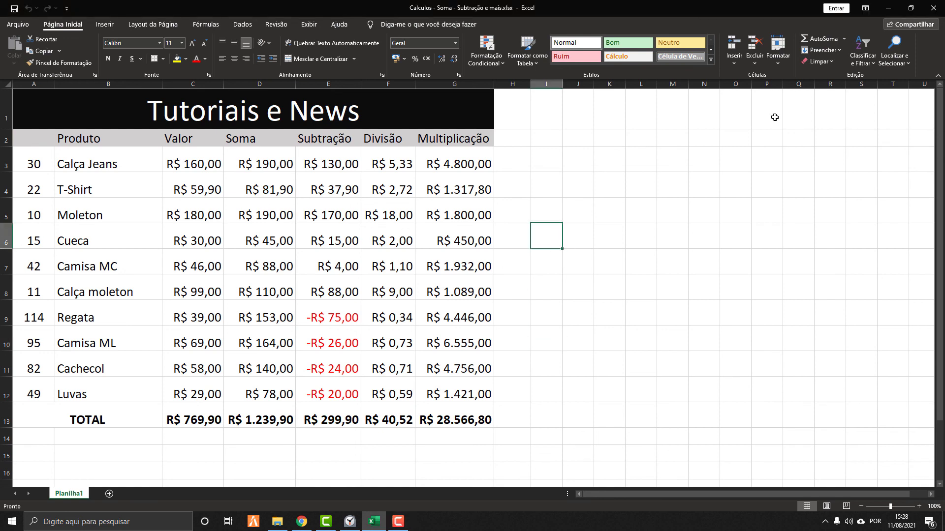
left_click(844, 38)
left_click(819, 64)
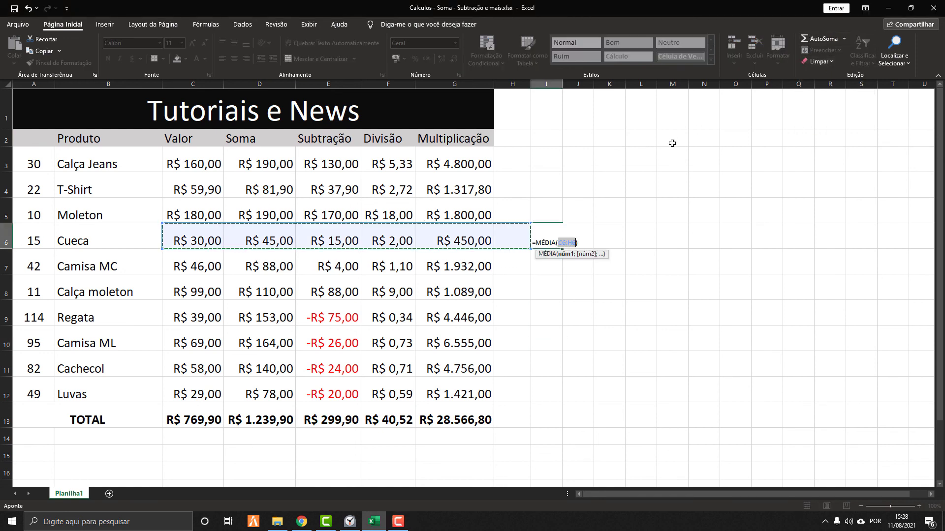
left_click(257, 240)
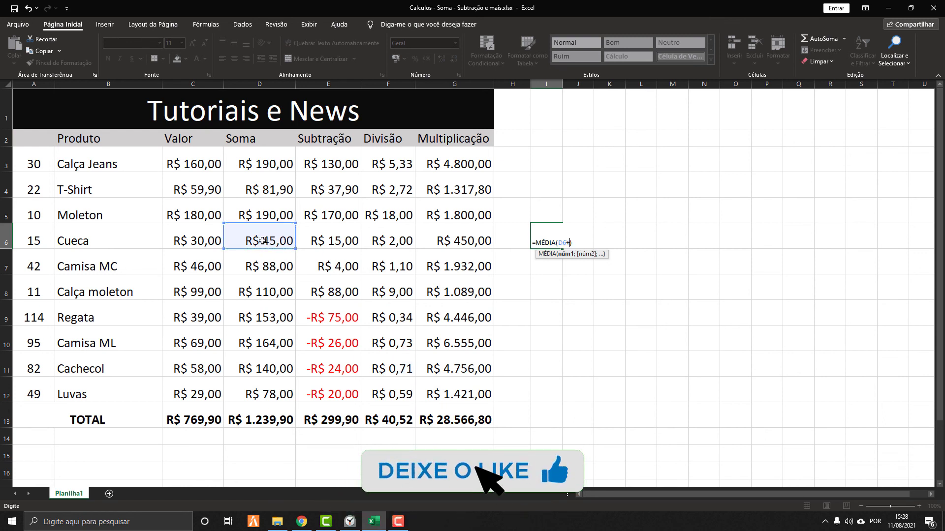
type("+")
left_click(389, 343)
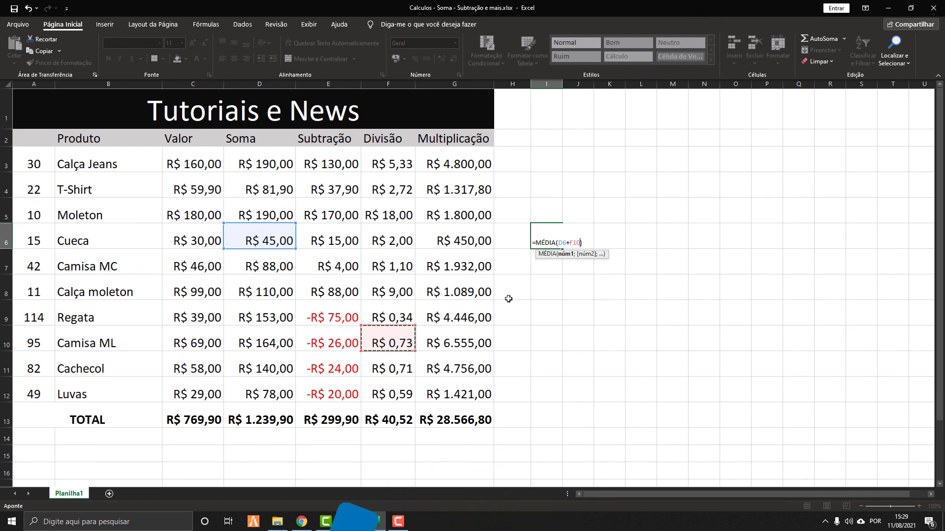
type("+6")
left_click(438, 190)
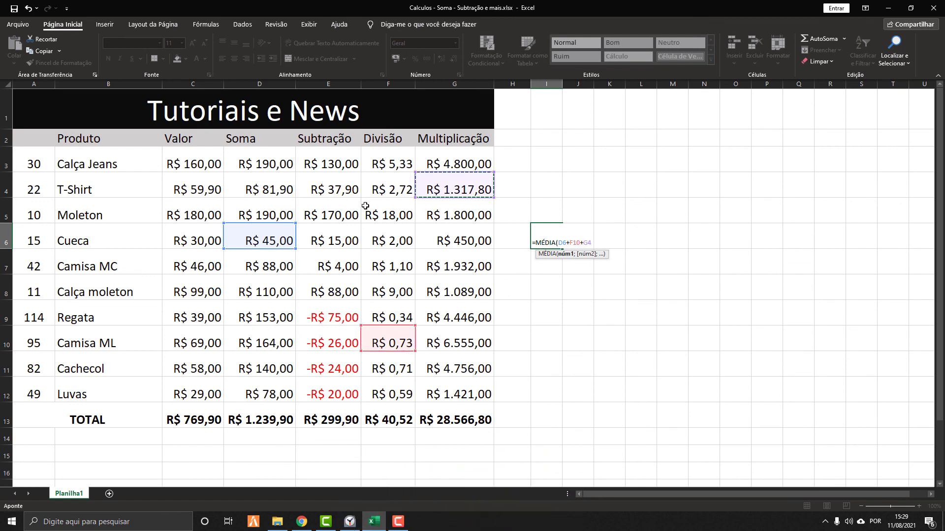
type("+")
left_click(307, 183)
key("Return")
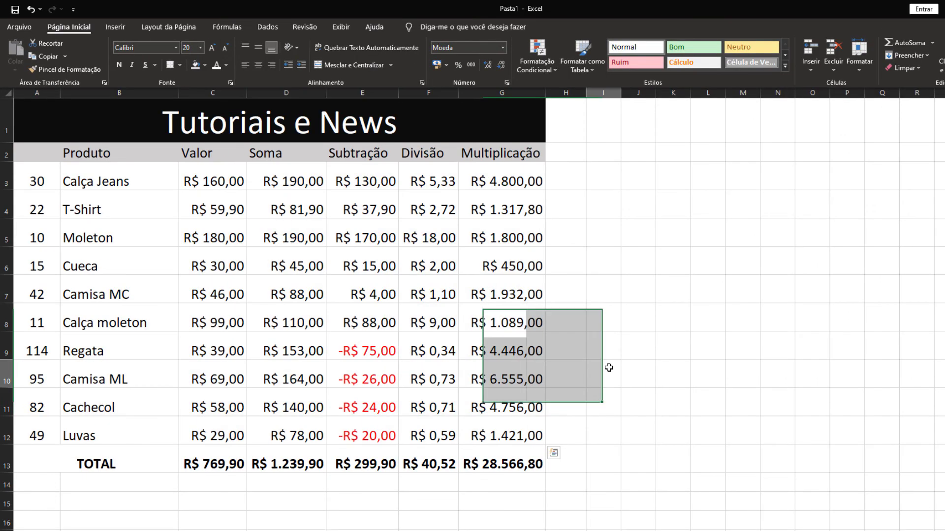
left_click(599, 386)
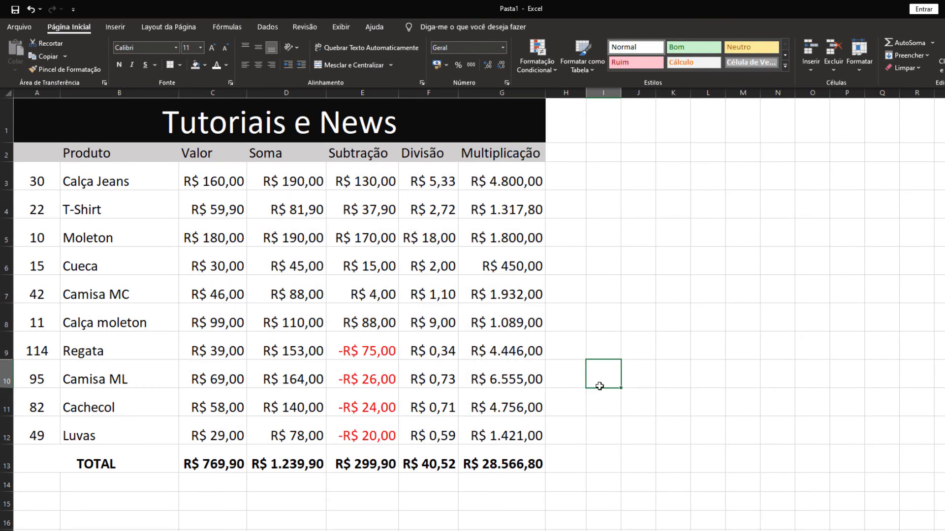